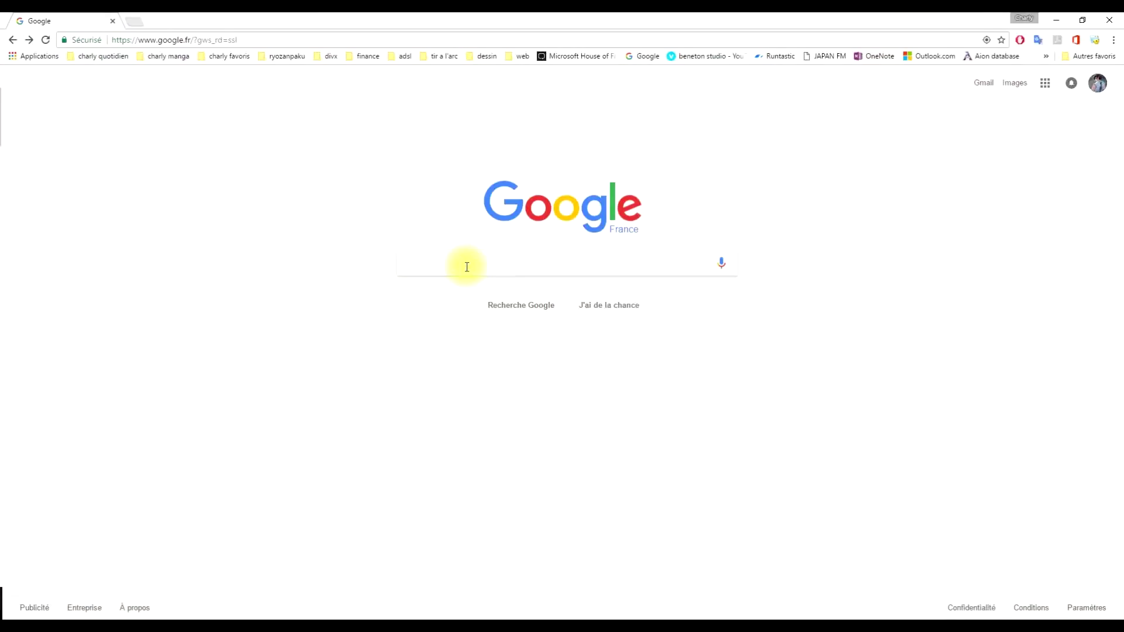
# Search for paint.net in Chrome and download the paint.net 4.0.16 package from the official site
pyautogui.write('paint.ne')
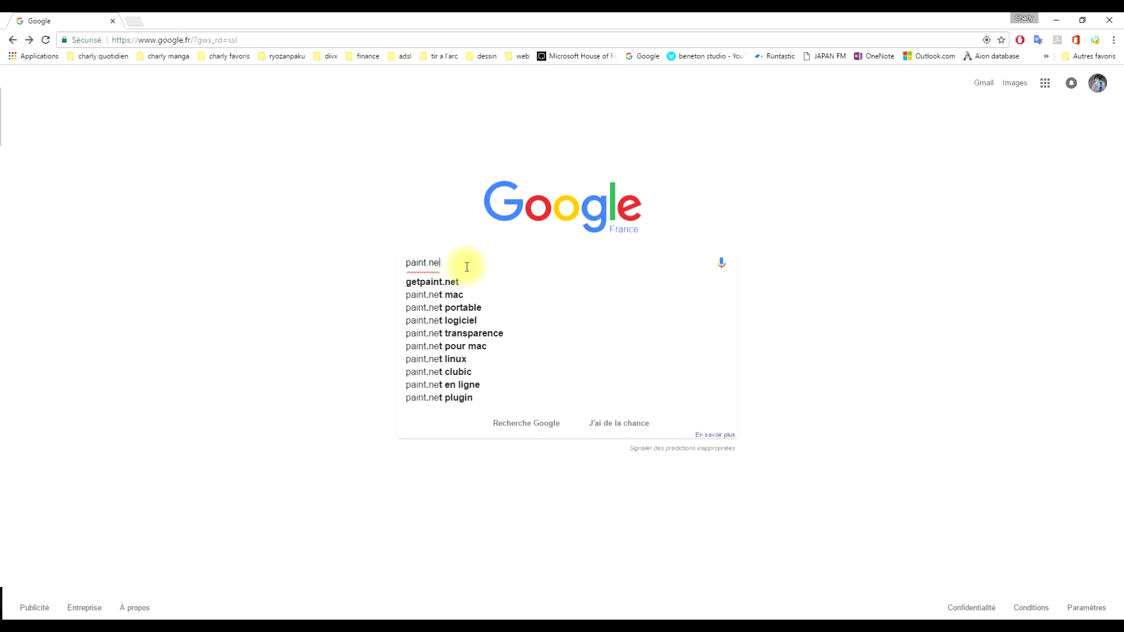
pyautogui.write('t')
pyautogui.press('Return')
pyautogui.click(189, 262)
pyautogui.click(658, 146)
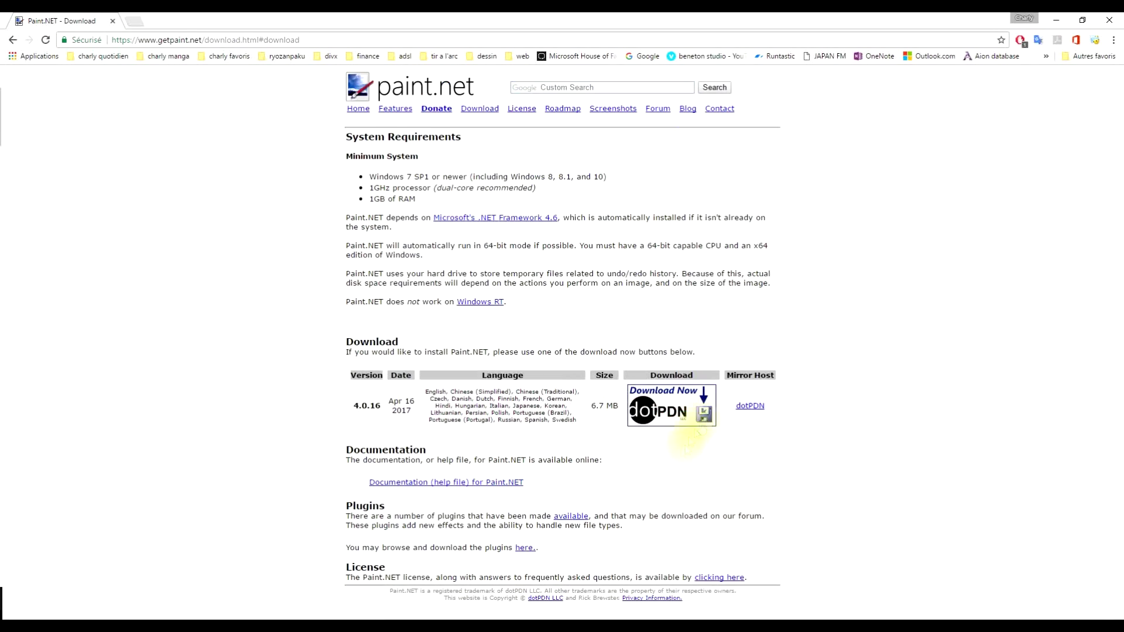
pyautogui.click(702, 417)
pyautogui.click(726, 137)
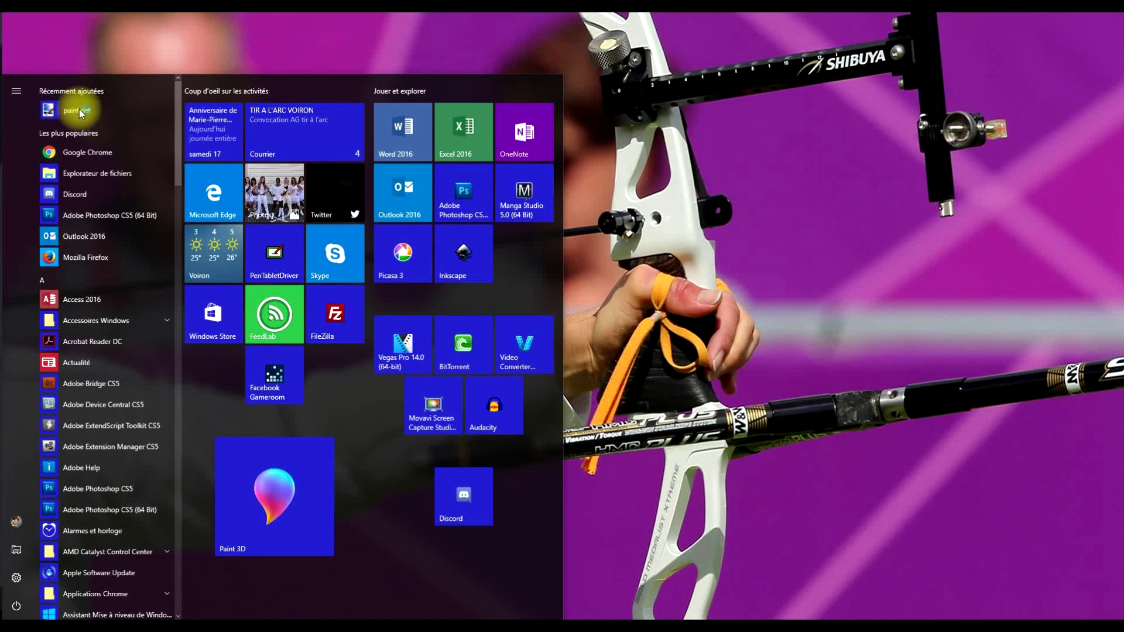
# Launch paint.net from the Start menu's Recently added list
pyautogui.click(79, 111)
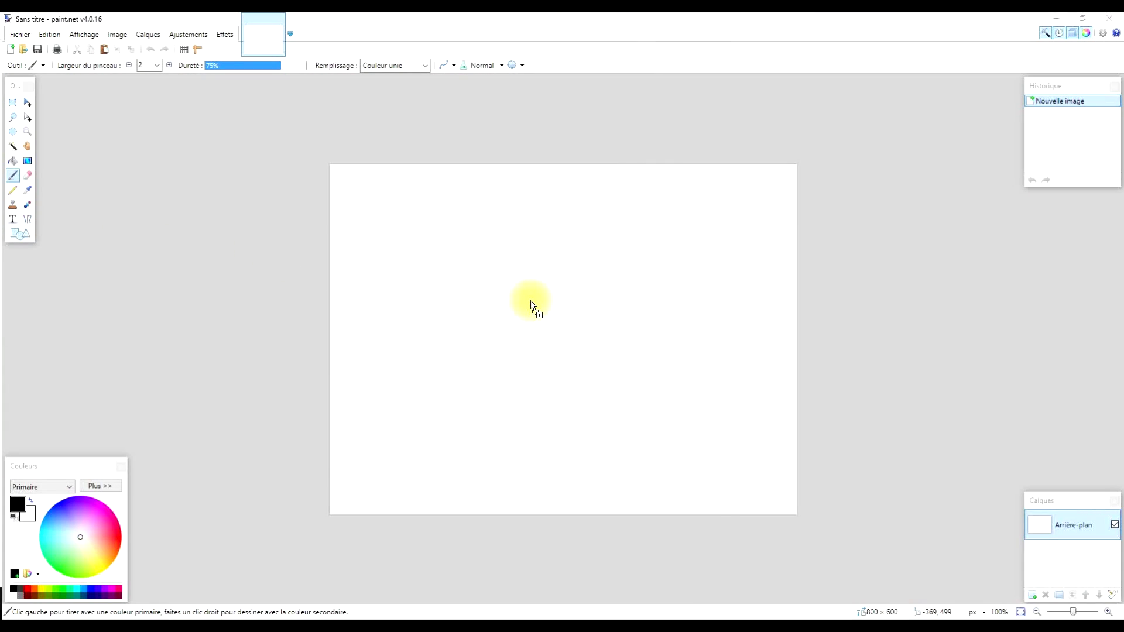
# Open GITS2.jpg, rename its layer 'trait' with Multiplicateur blending, and add a new layer
pyautogui.moveTo(413, 282); pyautogui.dragTo(532, 302)
pyautogui.click(509, 324)
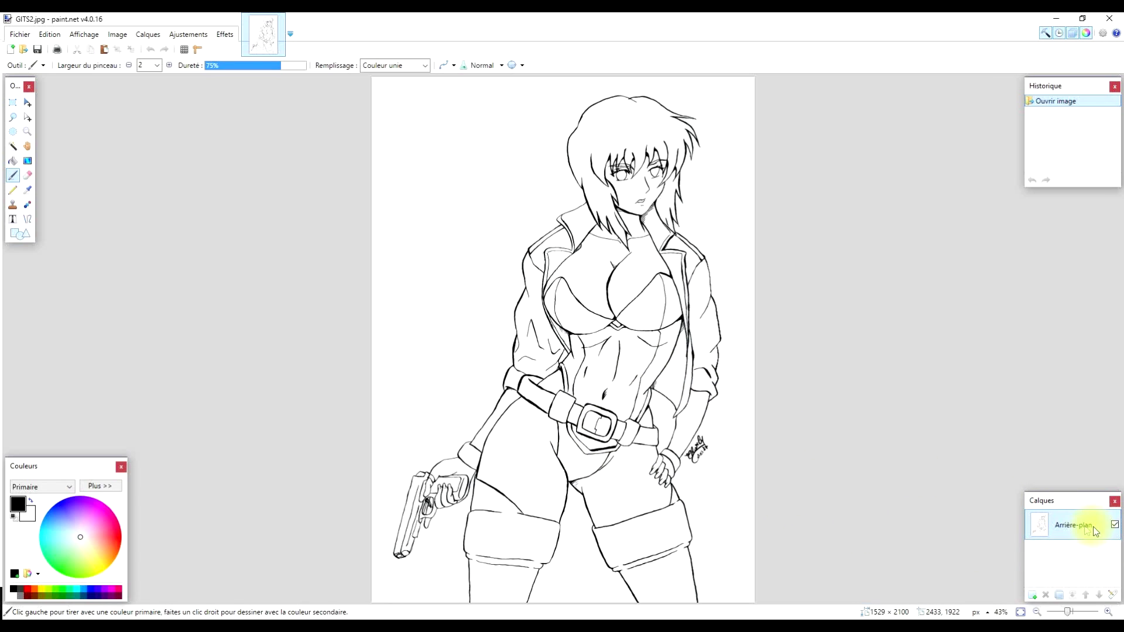
pyautogui.doubleClick(1070, 525)
pyautogui.write('trait')
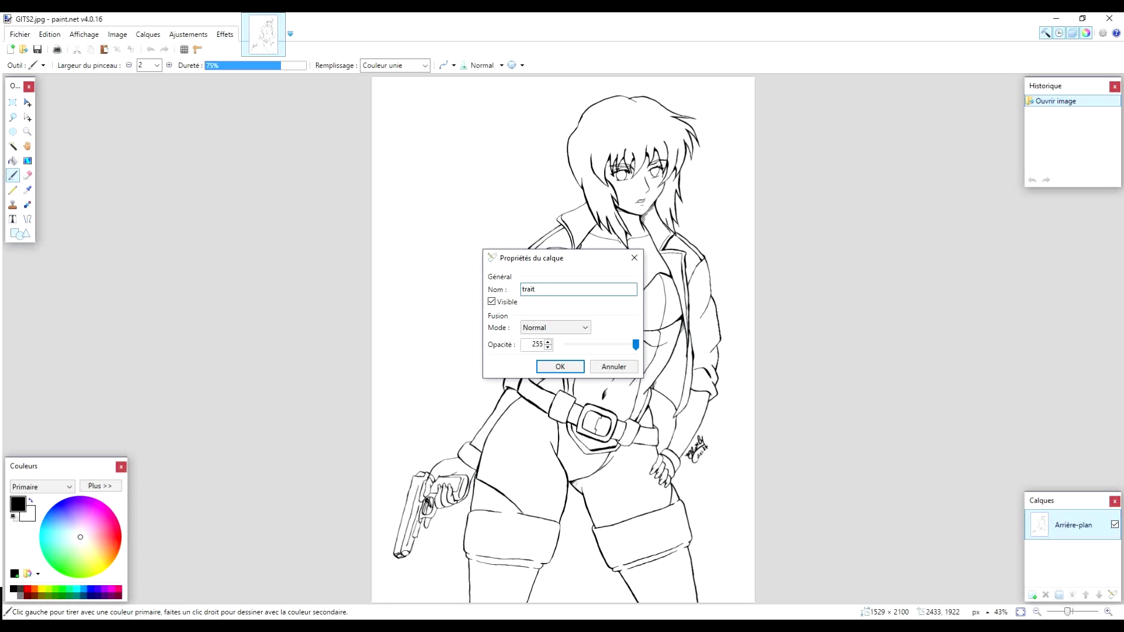
pyautogui.click(539, 329)
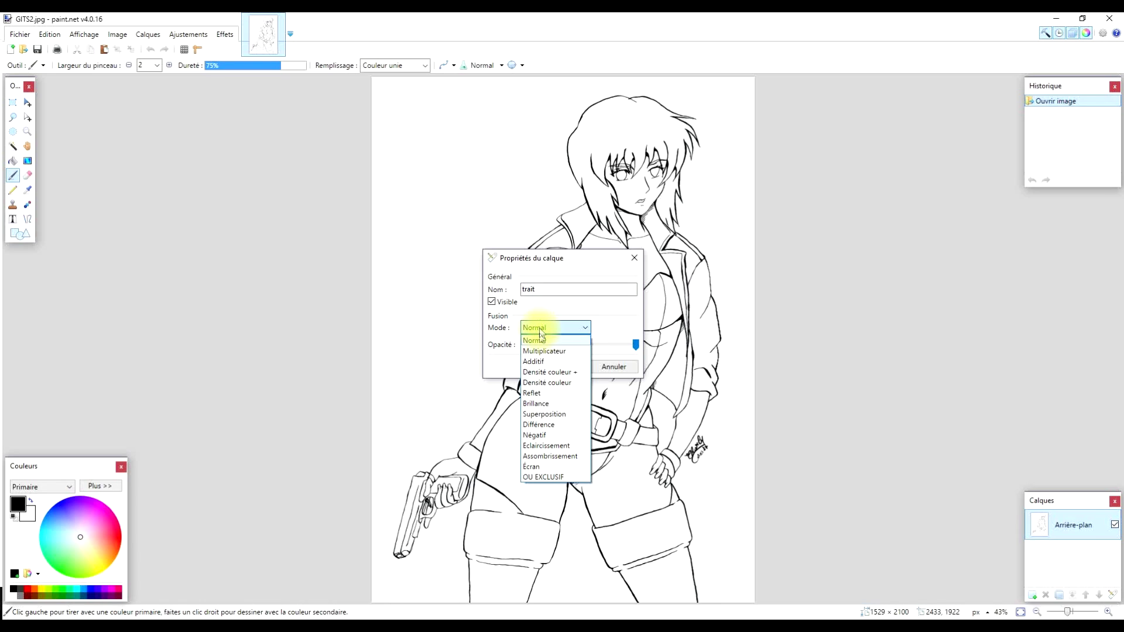
pyautogui.click(573, 351)
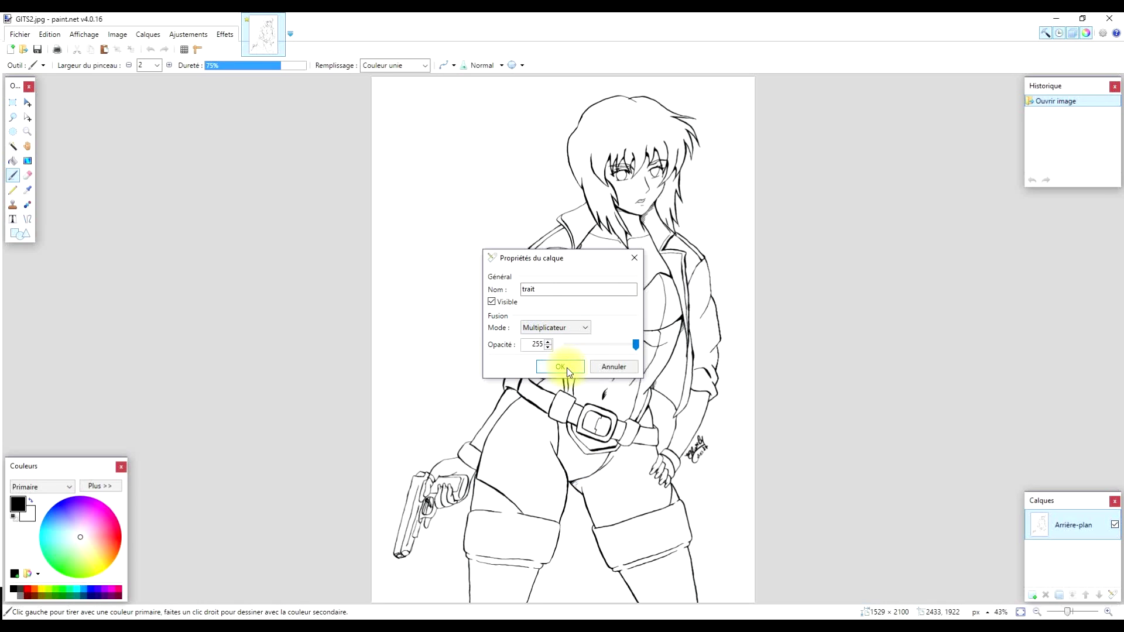
pyautogui.click(567, 367)
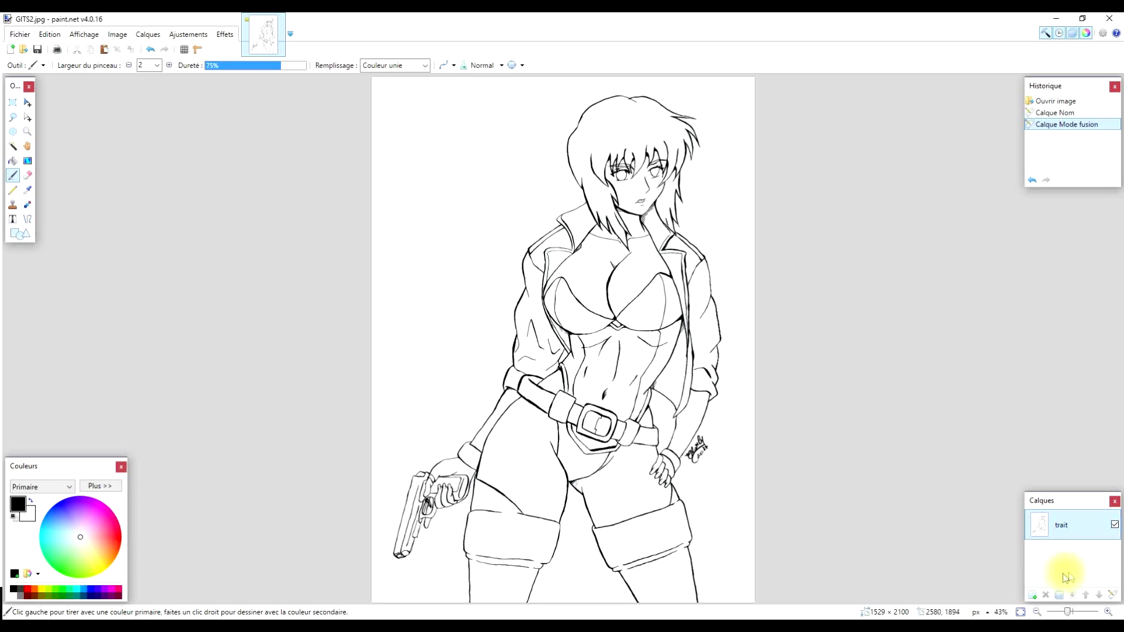
pyautogui.click(1035, 598)
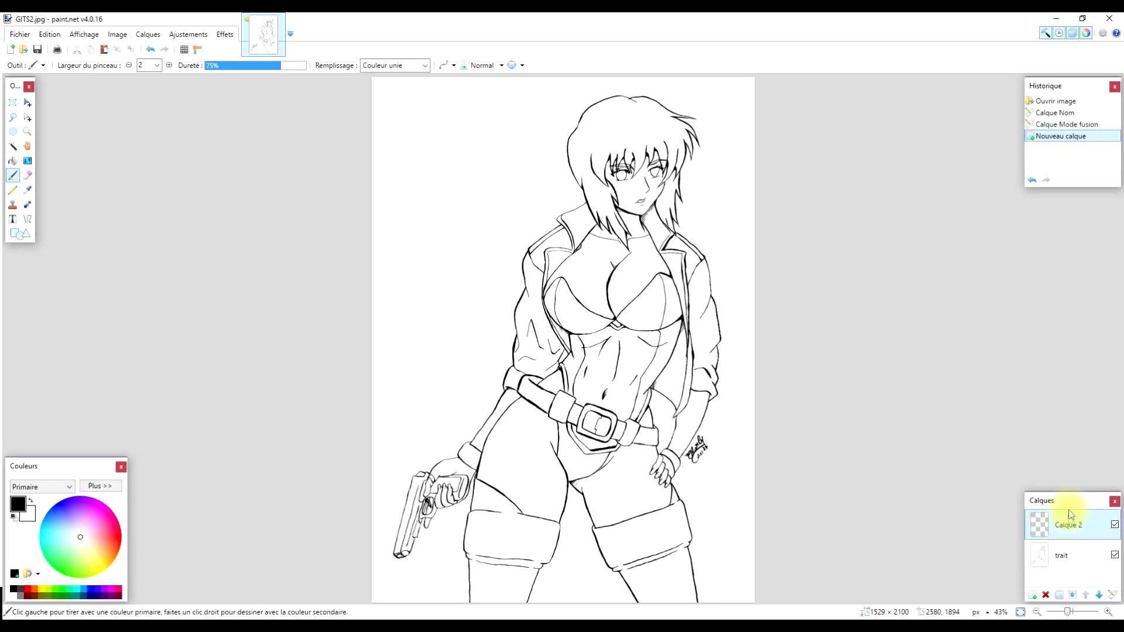
# Move Calque 2 below the trait layer and magic-wand select the face on trait
pyautogui.moveTo(1073, 522); pyautogui.dragTo(1082, 565)
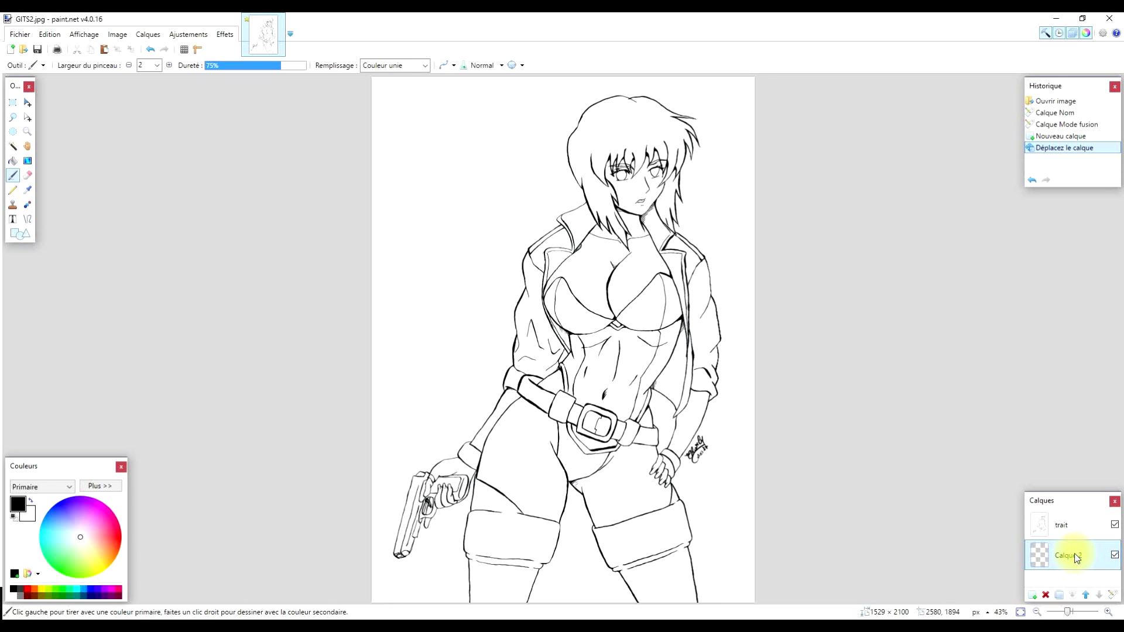
pyautogui.click(1076, 531)
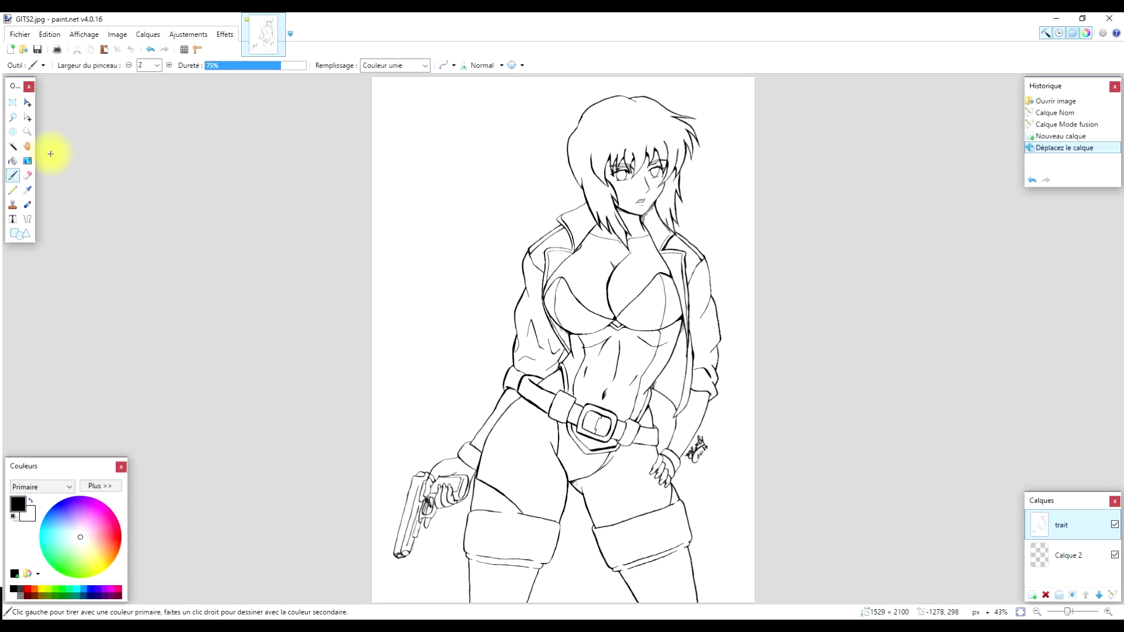
pyautogui.click(13, 146)
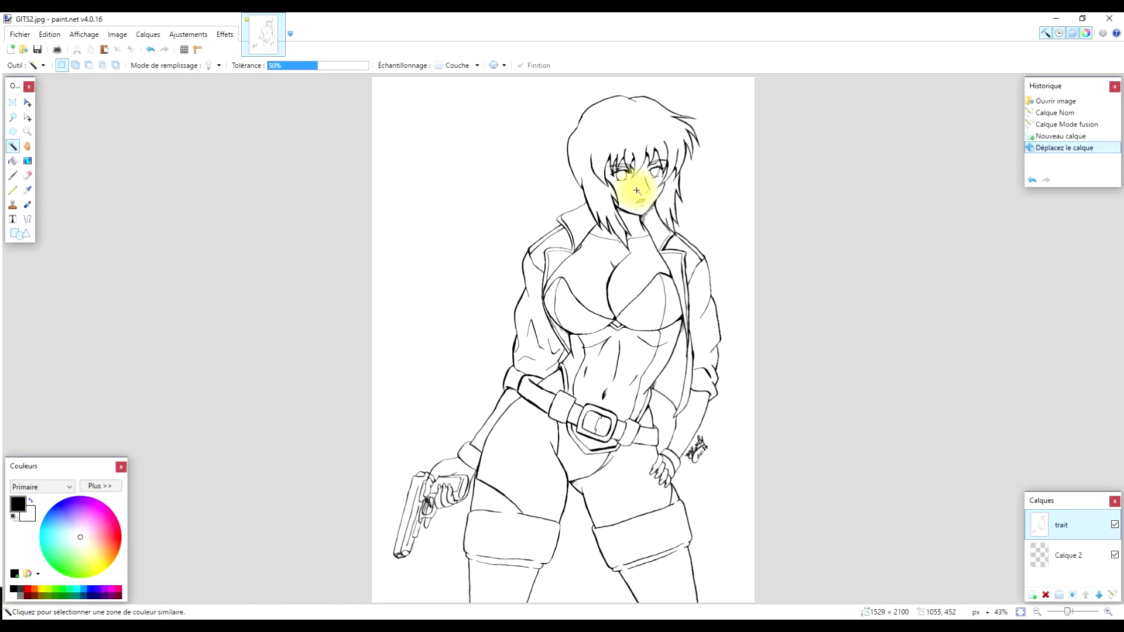
pyautogui.click(637, 191)
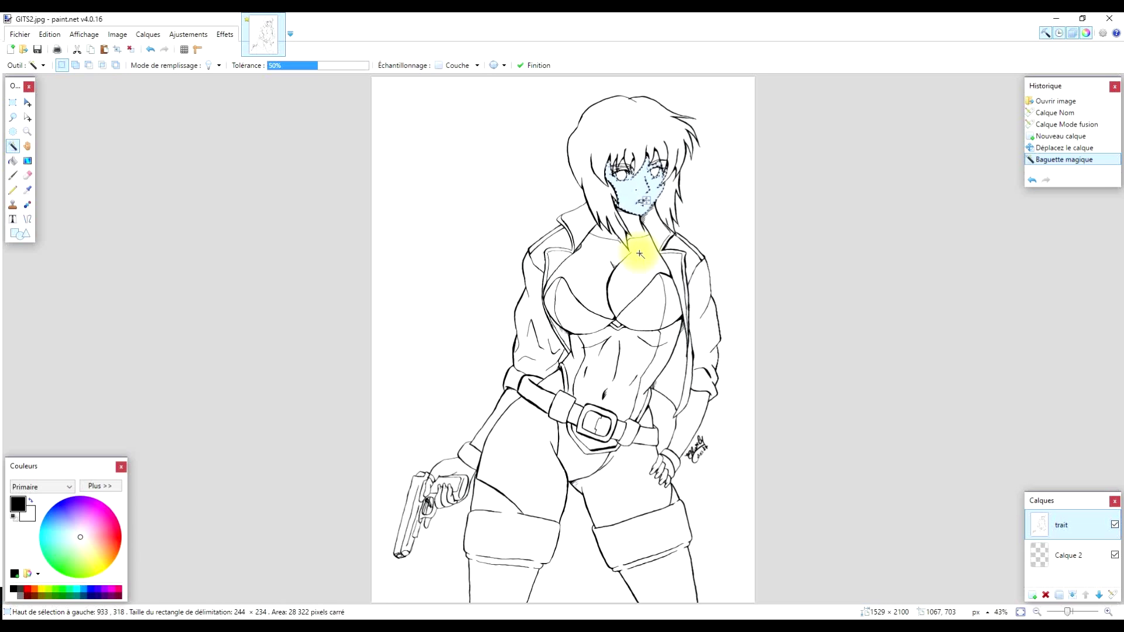
# Add the chest, arms, hands, thighs and hip to the selection, and pick a pale skin colour on Calque 2
pyautogui.click(76, 65)
pyautogui.click(642, 254)
pyautogui.click(685, 406)
pyautogui.click(658, 462)
pyautogui.click(515, 408)
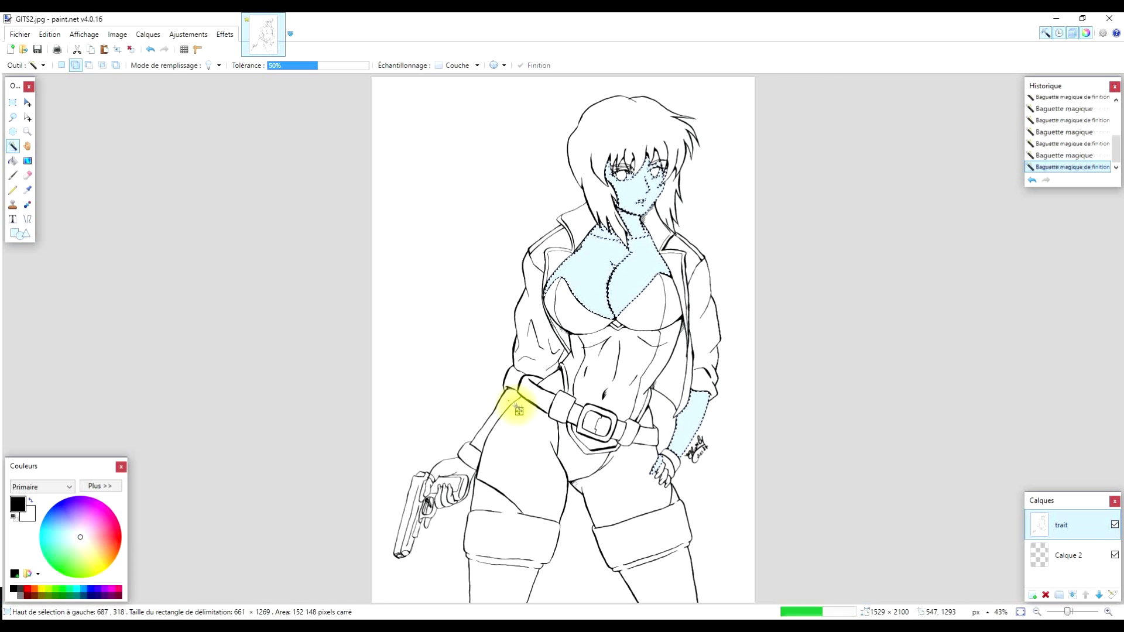
pyautogui.click(433, 483)
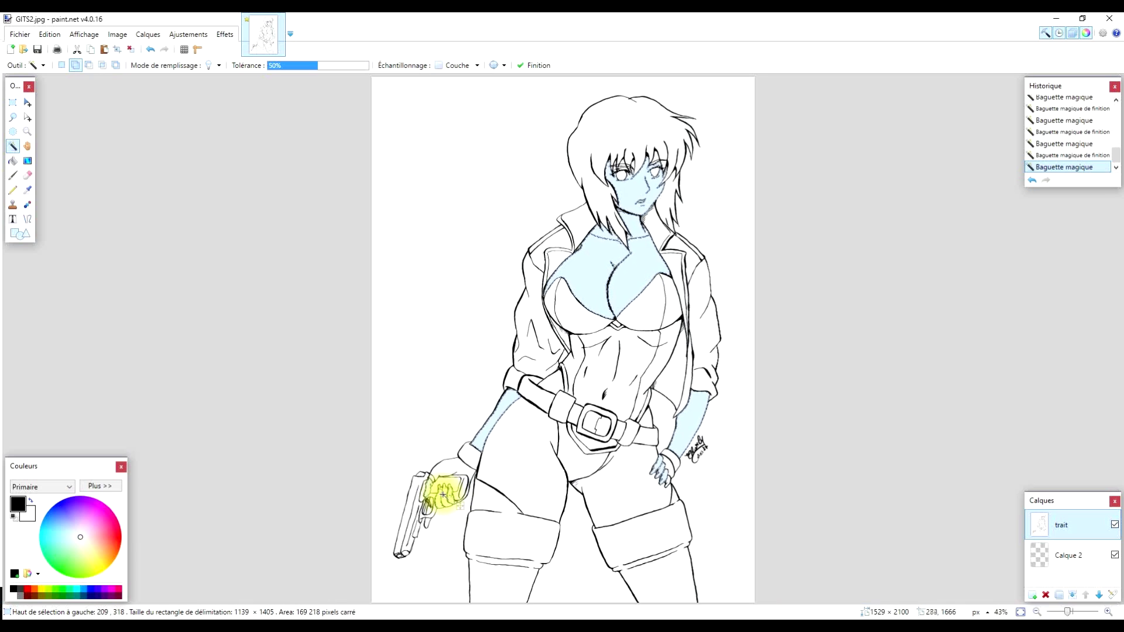
pyautogui.click(443, 503)
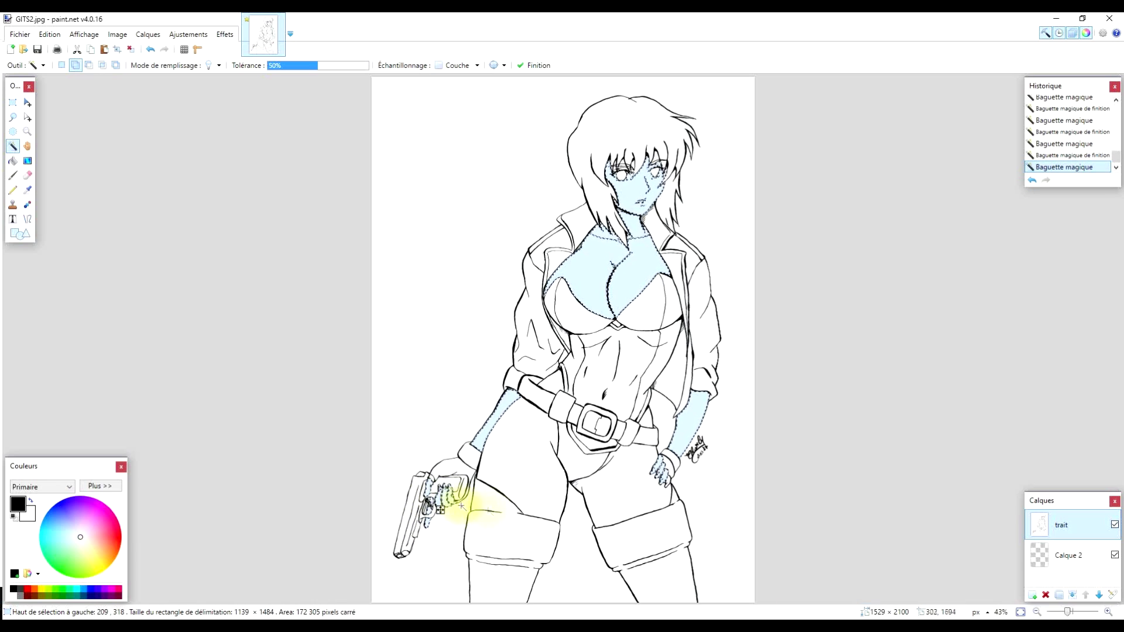
pyautogui.click(574, 477)
pyautogui.click(557, 433)
pyautogui.click(647, 403)
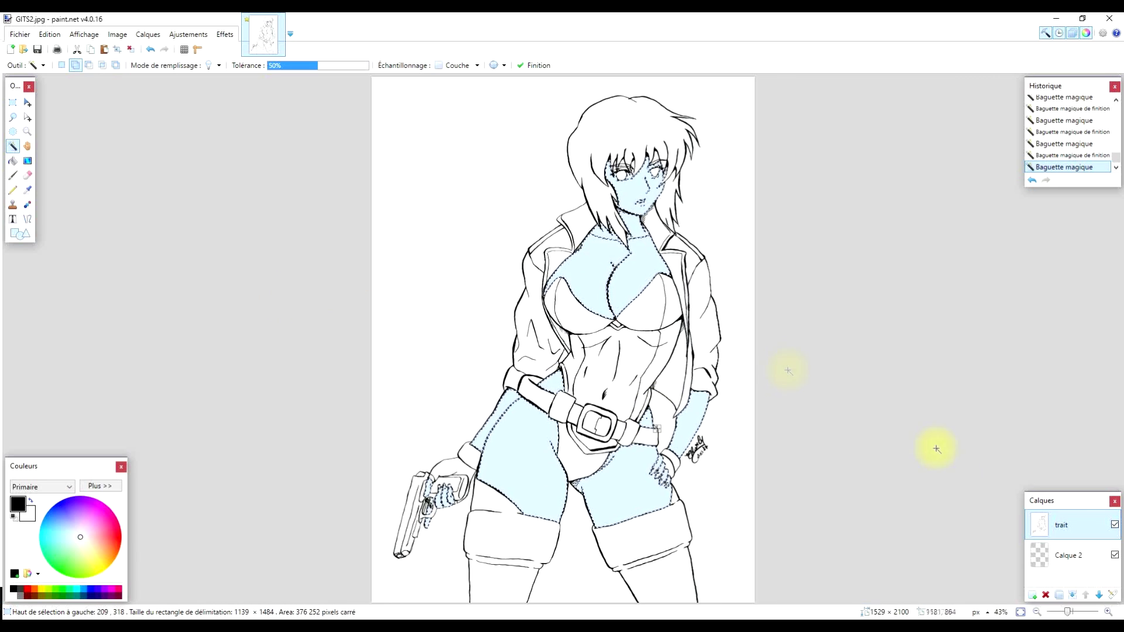
pyautogui.click(1077, 560)
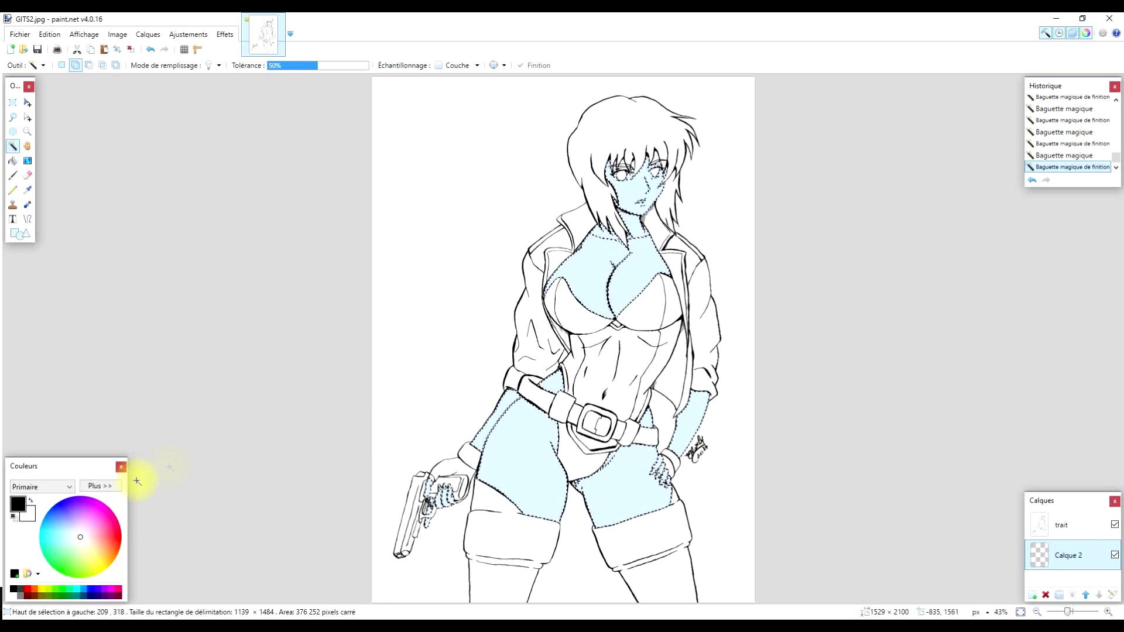
pyautogui.click(96, 550)
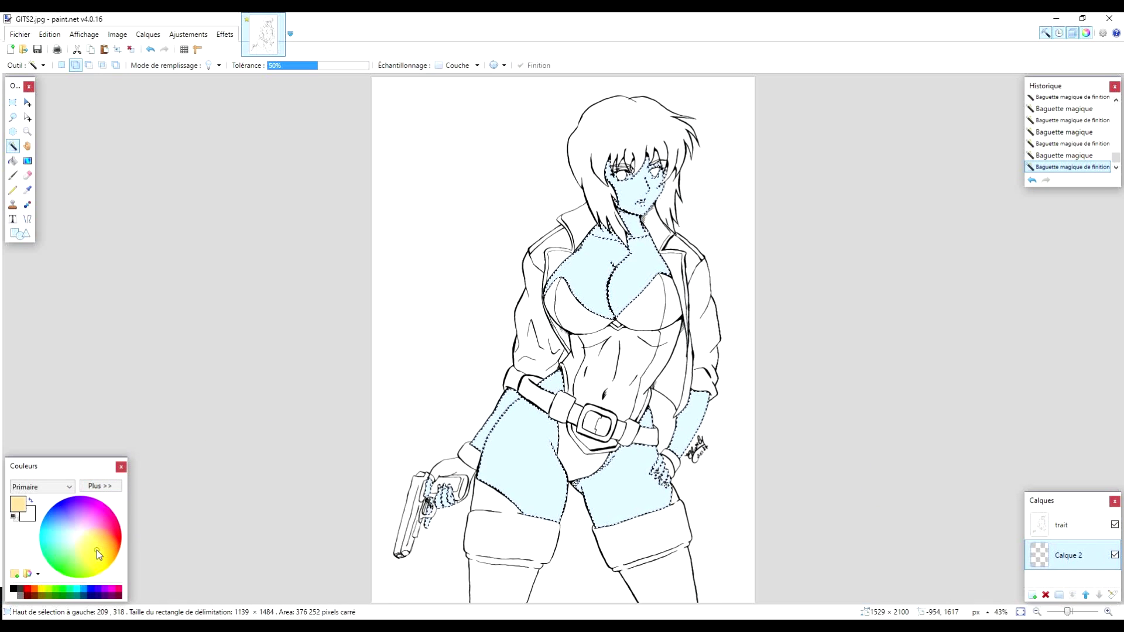
# Fill the selected skin areas on Calque 2 with a solid-fill rectangle
pyautogui.click(13, 160)
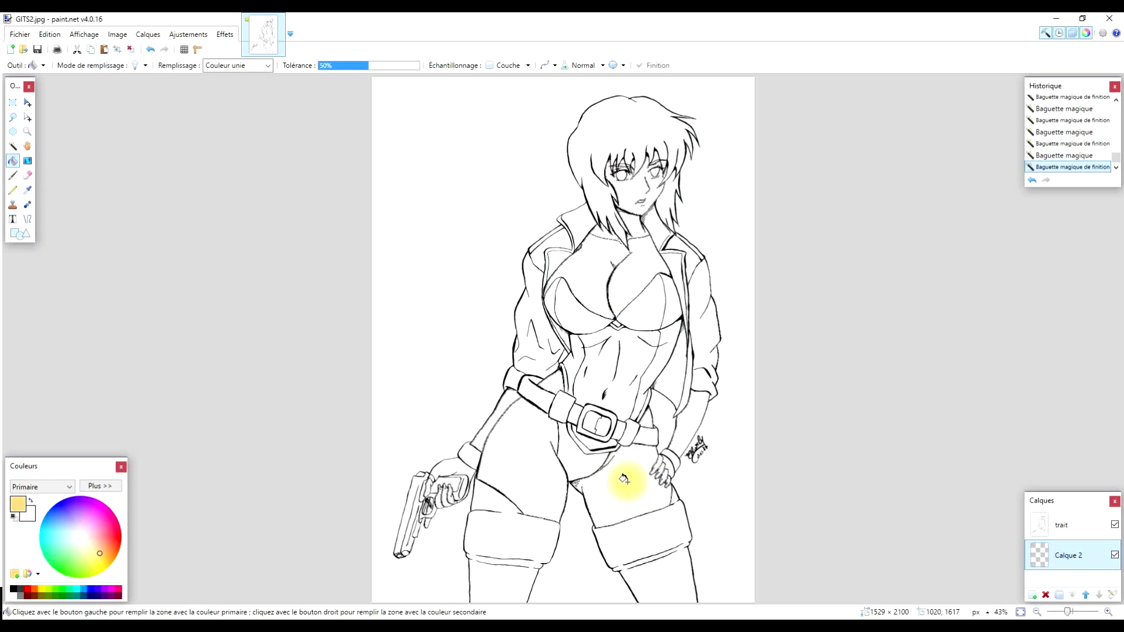
pyautogui.click(626, 480)
pyautogui.click(20, 233)
pyautogui.click(113, 65)
pyautogui.click(141, 93)
pyautogui.moveTo(271, 91); pyautogui.dragTo(995, 620)
# Rename the layer 'peau' and recolour the skin fill pale pink
pyautogui.doubleClick(1065, 555)
pyautogui.write('peau')
pyautogui.press('Return')
pyautogui.click(104, 551)
pyautogui.moveTo(204, 82); pyautogui.dragTo(1016, 629)
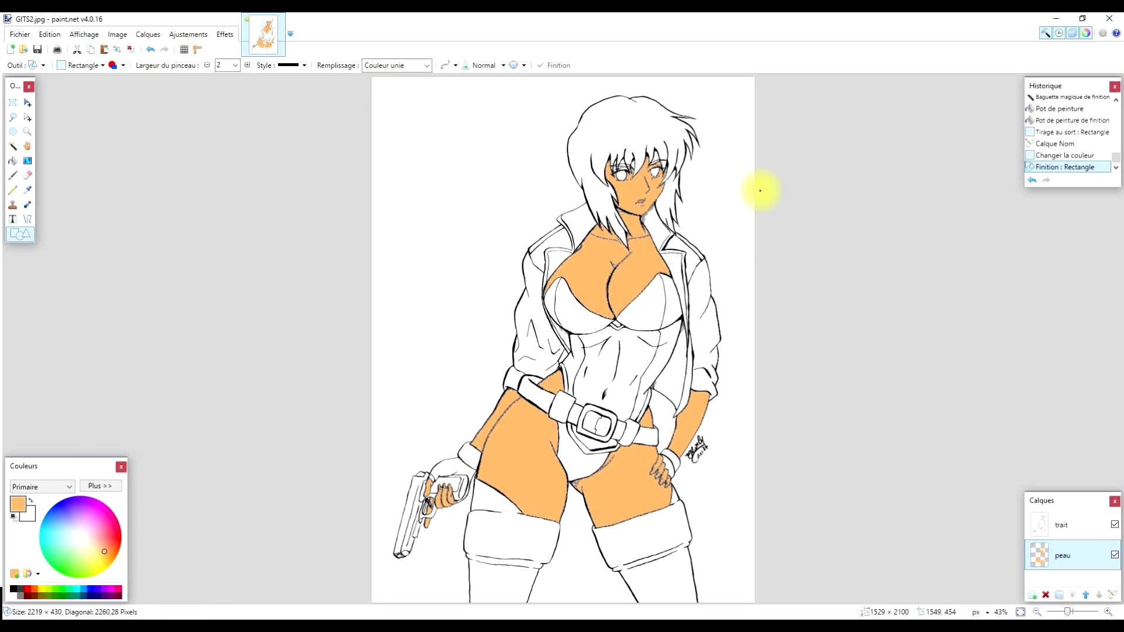
pyautogui.moveTo(100, 545); pyautogui.dragTo(96, 541)
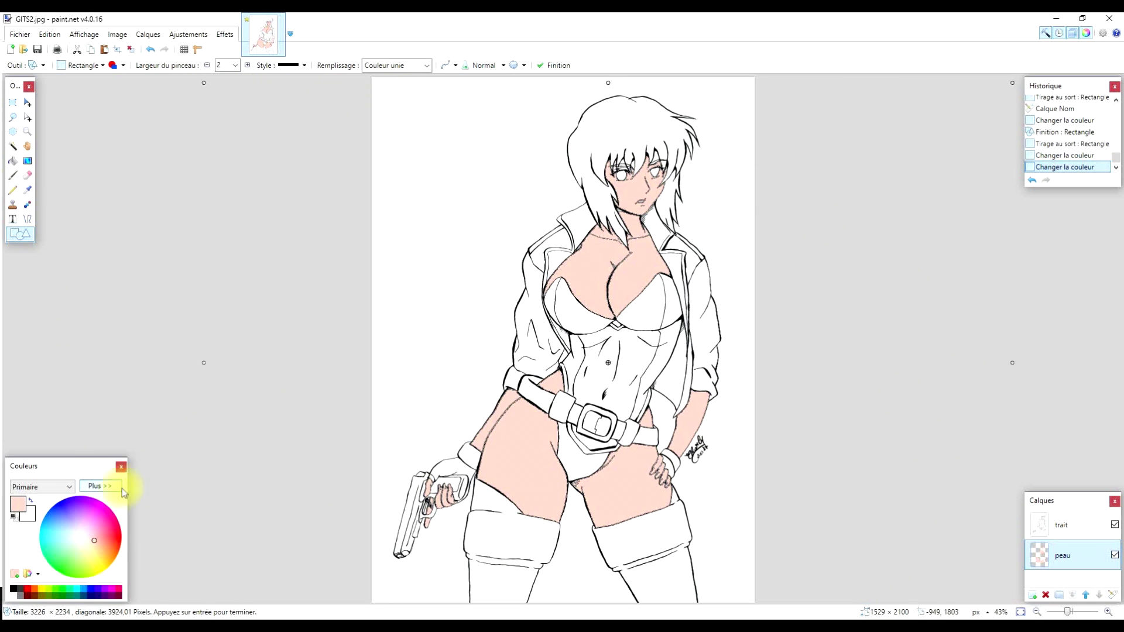
# Deselect, brush skin colour into missed spots near the hair and eye, and add a new layer
pyautogui.hotkey('ctrl', 'd')
pyautogui.scroll(7, 644, 176)
pyautogui.press('b')
pyautogui.moveTo(530, 179)
pyautogui.mouseDown()
pyautogui.moveTo(514, 188)
pyautogui.moveTo(600, 193)
pyautogui.moveTo(567, 251)
pyautogui.mouseUp()
pyautogui.press(']')
pyautogui.press(']')
pyautogui.moveTo(673, 264); pyautogui.dragTo(673, 238)
pyautogui.moveTo(876, 193)
pyautogui.mouseDown()
pyautogui.moveTo(732, 281)
pyautogui.moveTo(778, 213)
pyautogui.moveTo(732, 293)
pyautogui.mouseUp()
pyautogui.moveTo(713, 466); pyautogui.dragTo(699, 211)
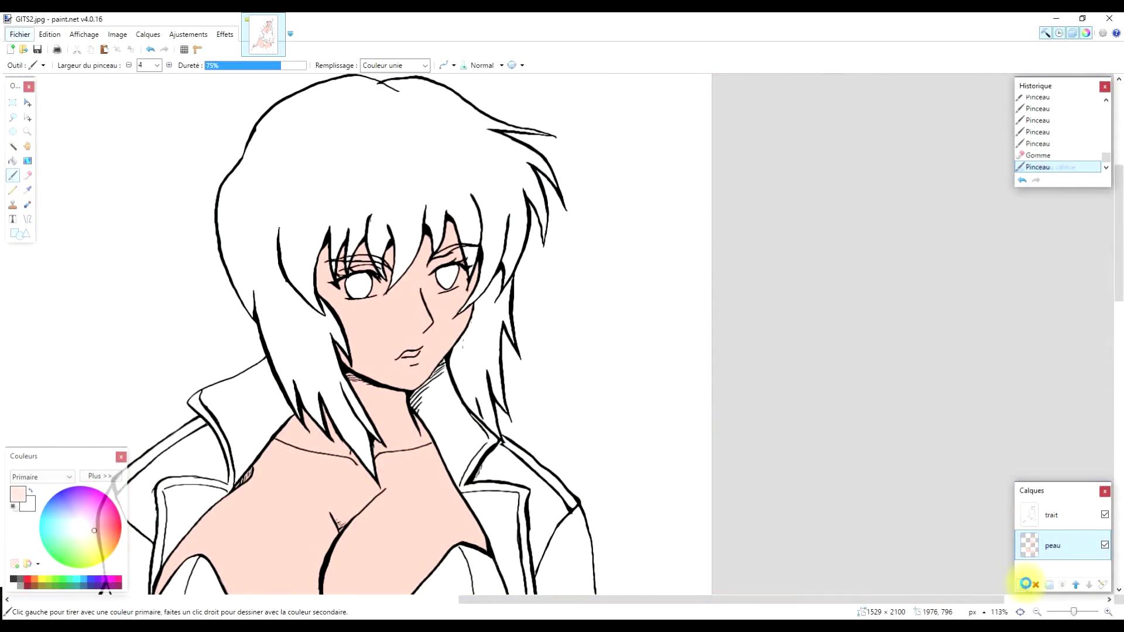
pyautogui.click(1025, 583)
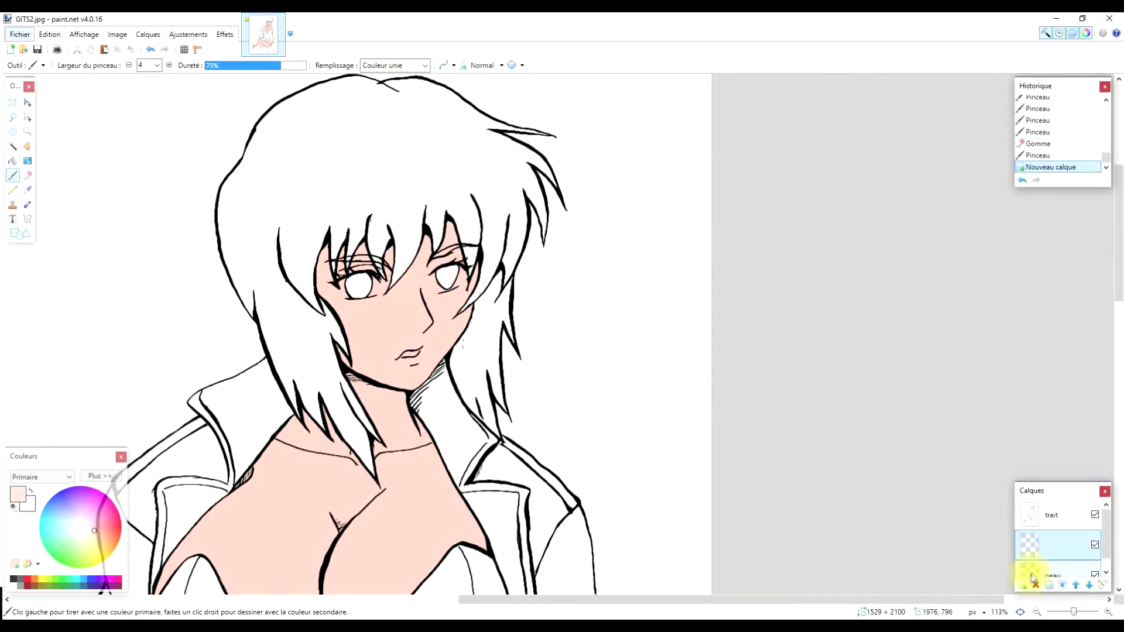
# Name the new layer 'cheveux' and make Calque 8 the active layer
pyautogui.doubleClick(1069, 545)
pyautogui.write('cheveux')
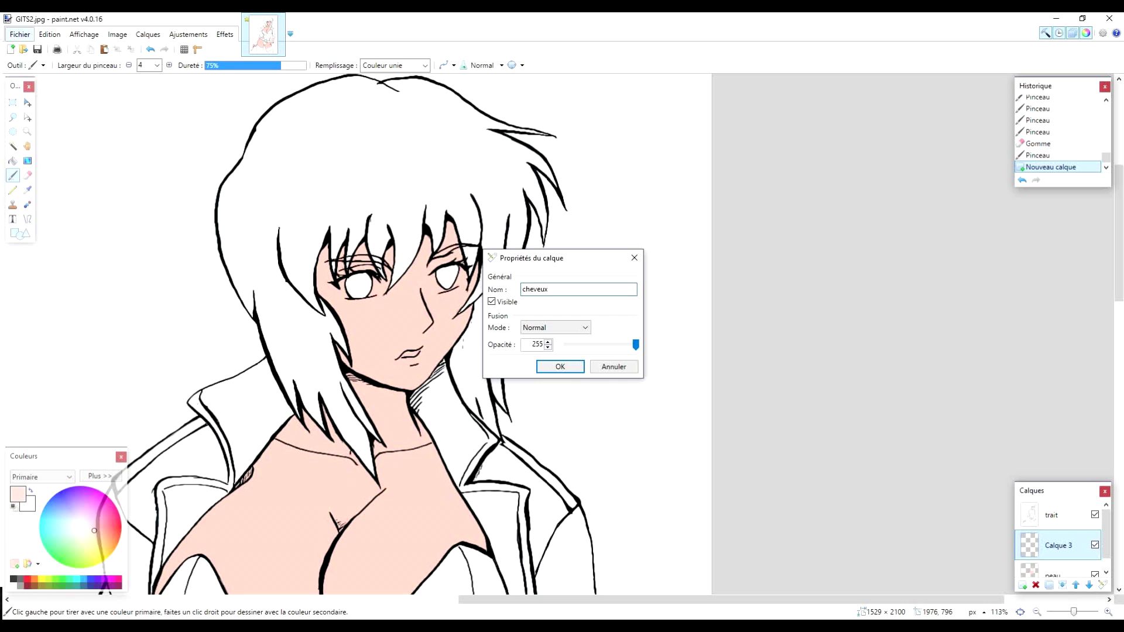
pyautogui.press('Return')
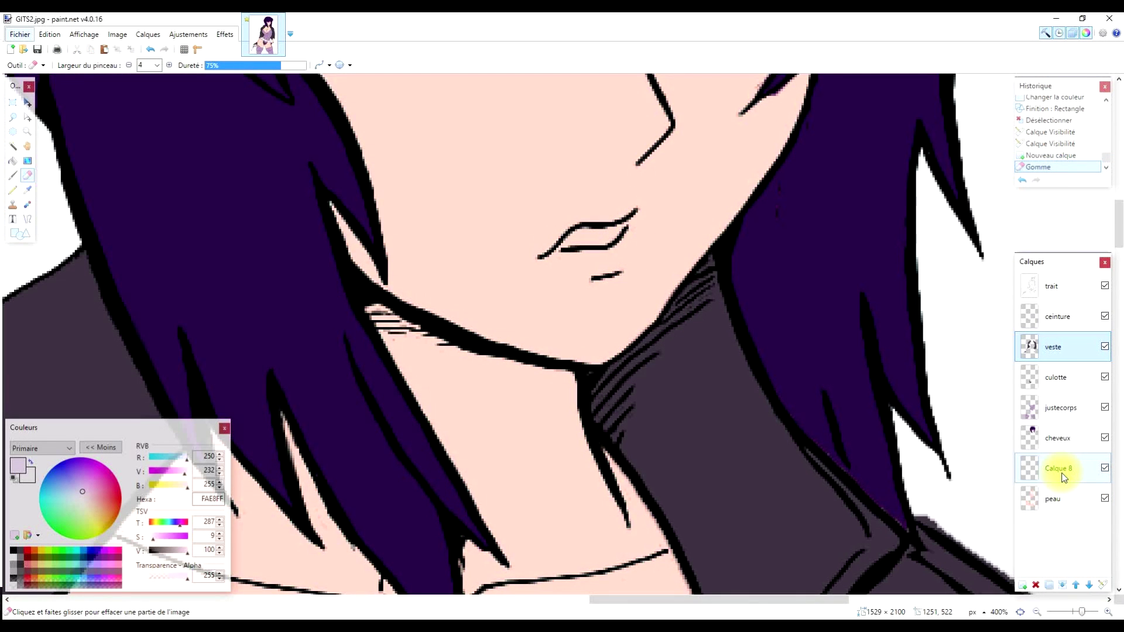
pyautogui.click(1062, 473)
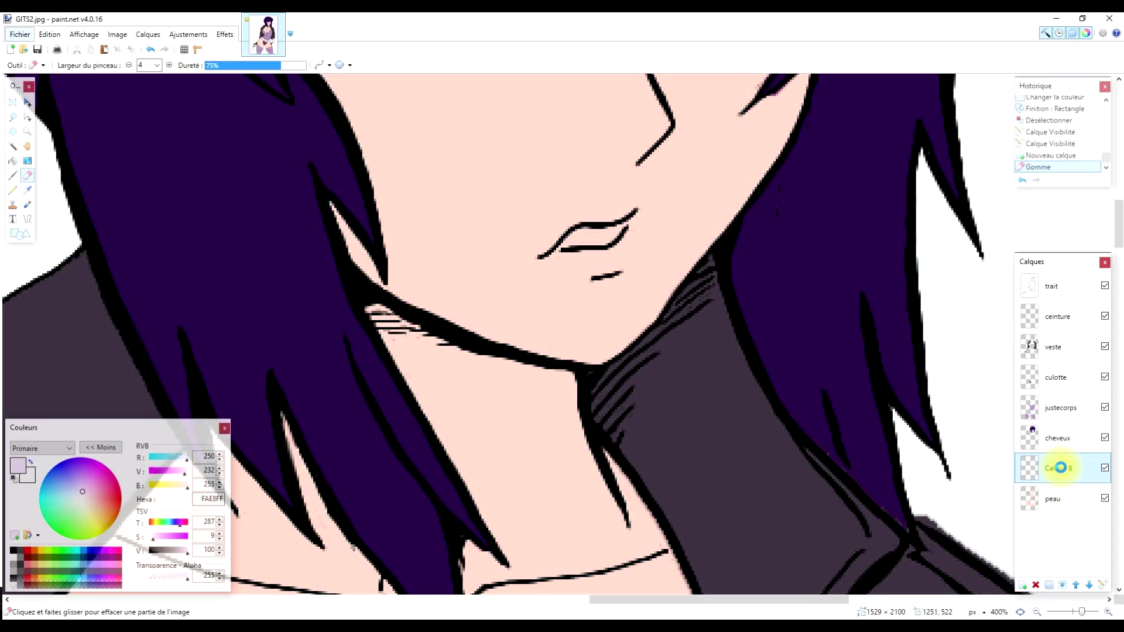
# Rename Calque 8 to 'ombrage ombre'
pyautogui.doubleClick(1060, 468)
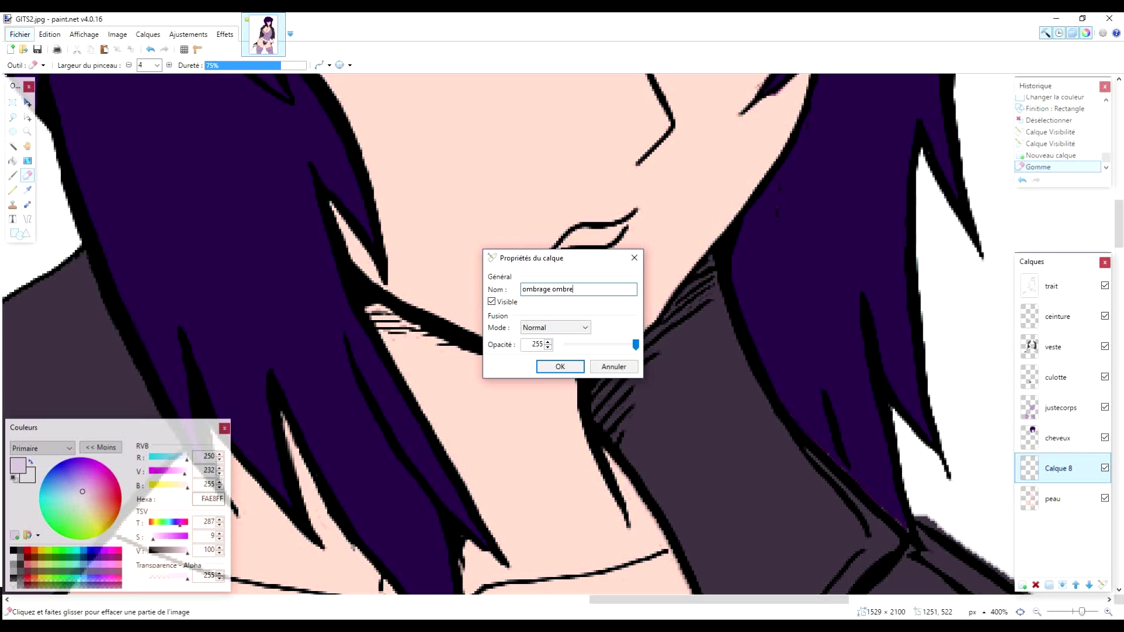
pyautogui.press('Return')
pyautogui.scroll(-2, 728, 113)
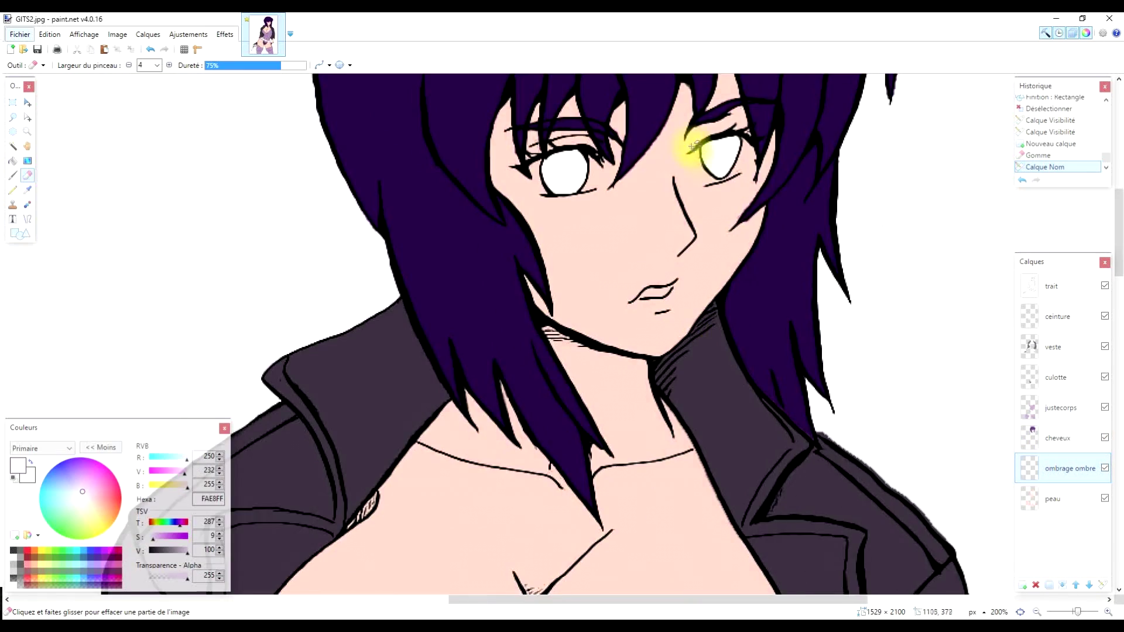
pyautogui.scroll(3, 728, 113)
# Set up a larger paintbrush on the ombrage ombre layer and expand the colour settings
pyautogui.click(13, 175)
pyautogui.click(157, 65)
pyautogui.click(150, 131)
pyautogui.click(27, 189)
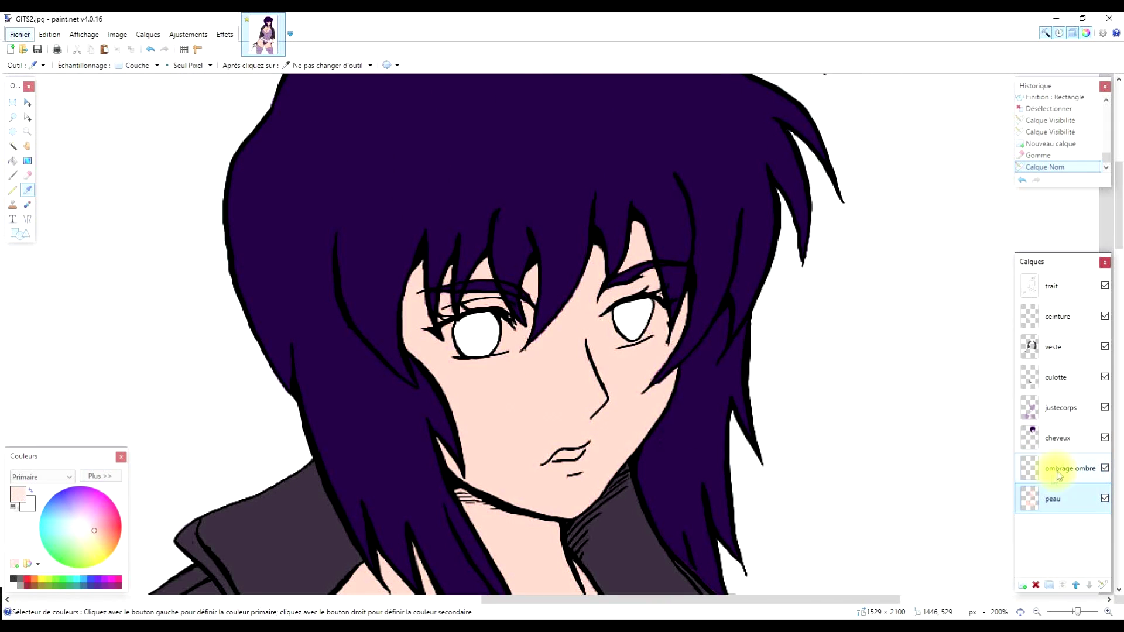
pyautogui.press('b')
pyautogui.click(589, 401)
pyautogui.click(100, 476)
# Pick a muted brown and paint shadows beside the nose, on the cheek and along the jaw
pyautogui.moveTo(186, 550); pyautogui.dragTo(175, 557)
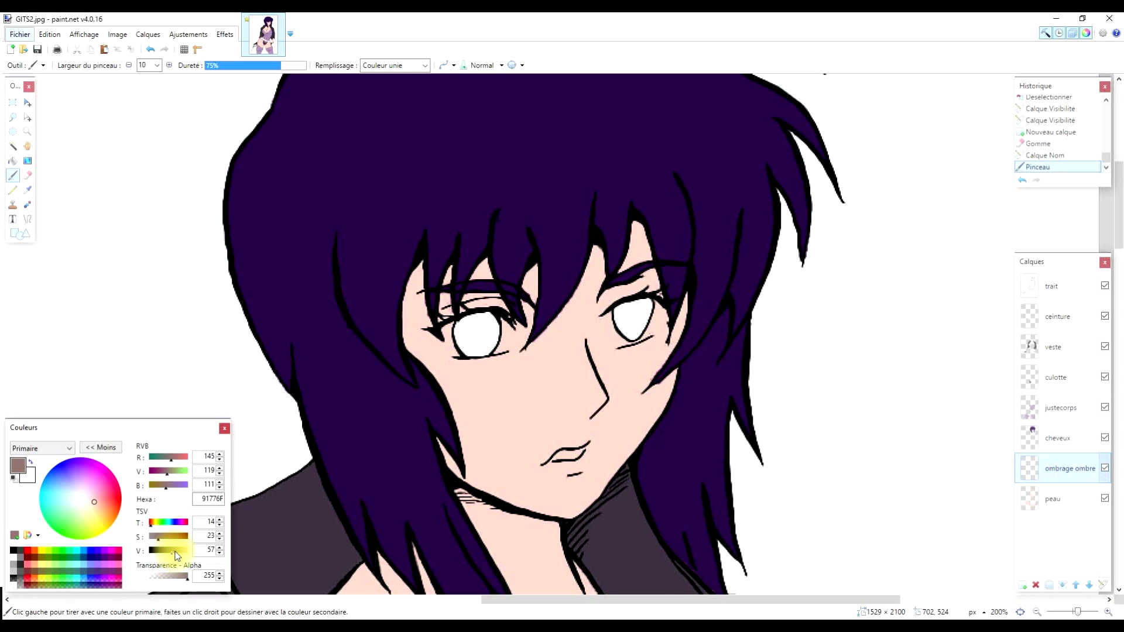
pyautogui.click(179, 556)
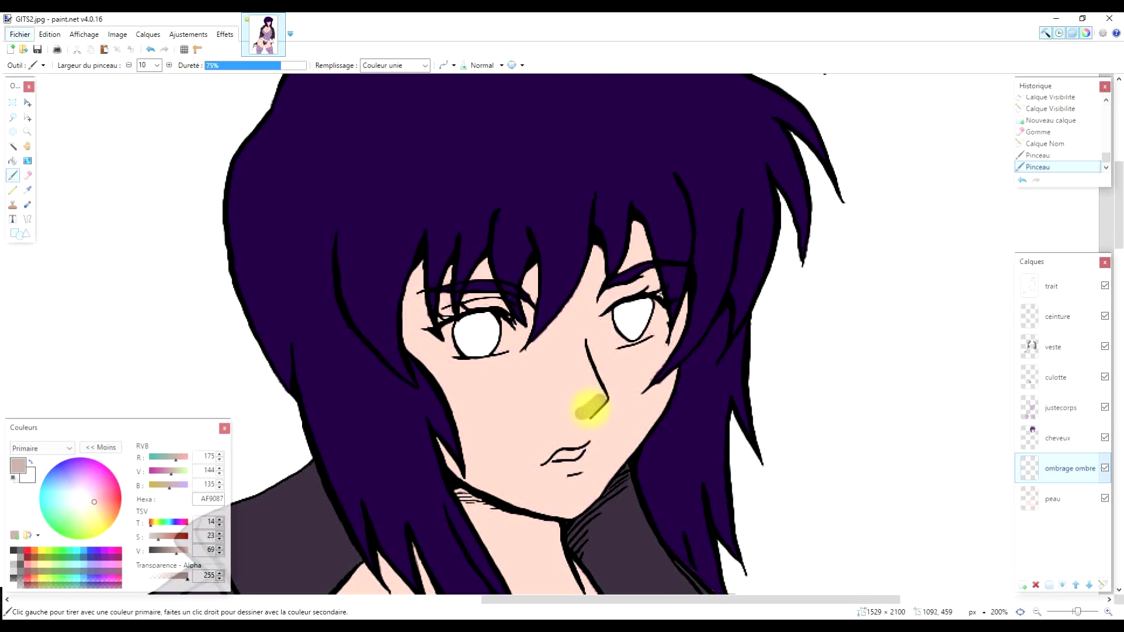
pyautogui.moveTo(587, 413); pyautogui.dragTo(581, 416)
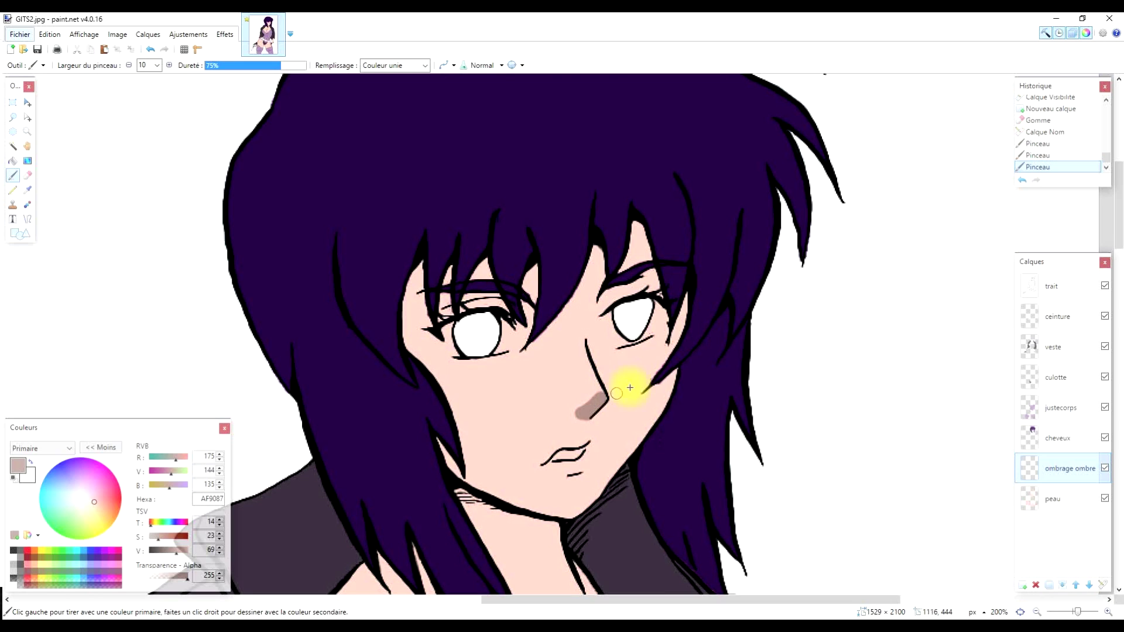
pyautogui.moveTo(660, 399); pyautogui.dragTo(672, 377)
pyautogui.click(674, 375)
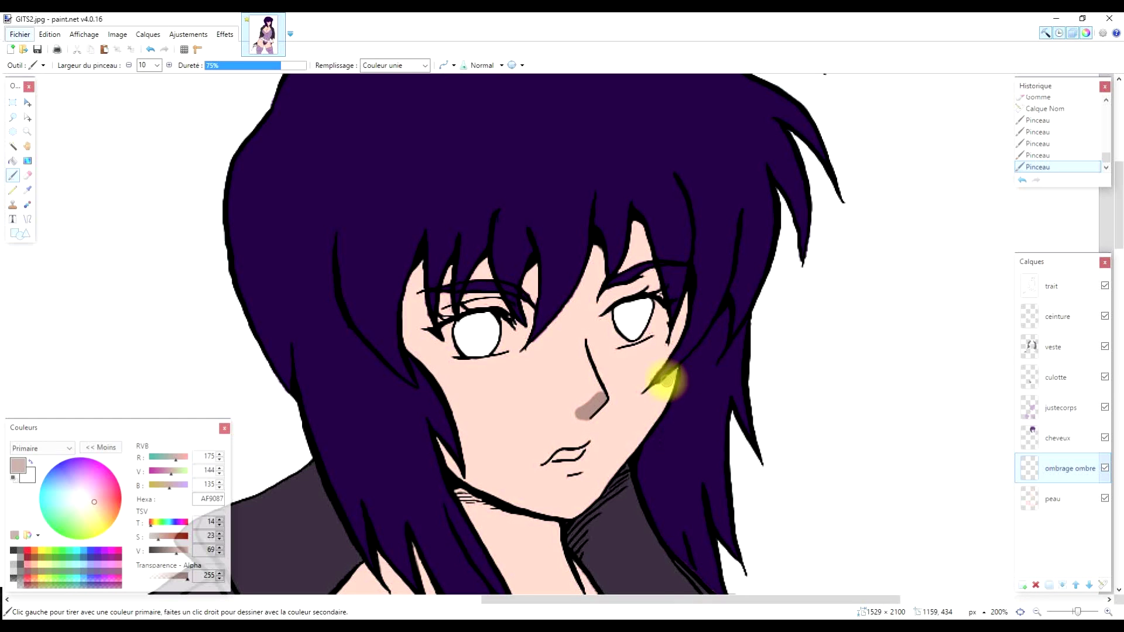
pyautogui.moveTo(648, 393)
pyautogui.mouseDown()
pyautogui.moveTo(615, 451)
pyautogui.moveTo(465, 490)
pyautogui.mouseUp()
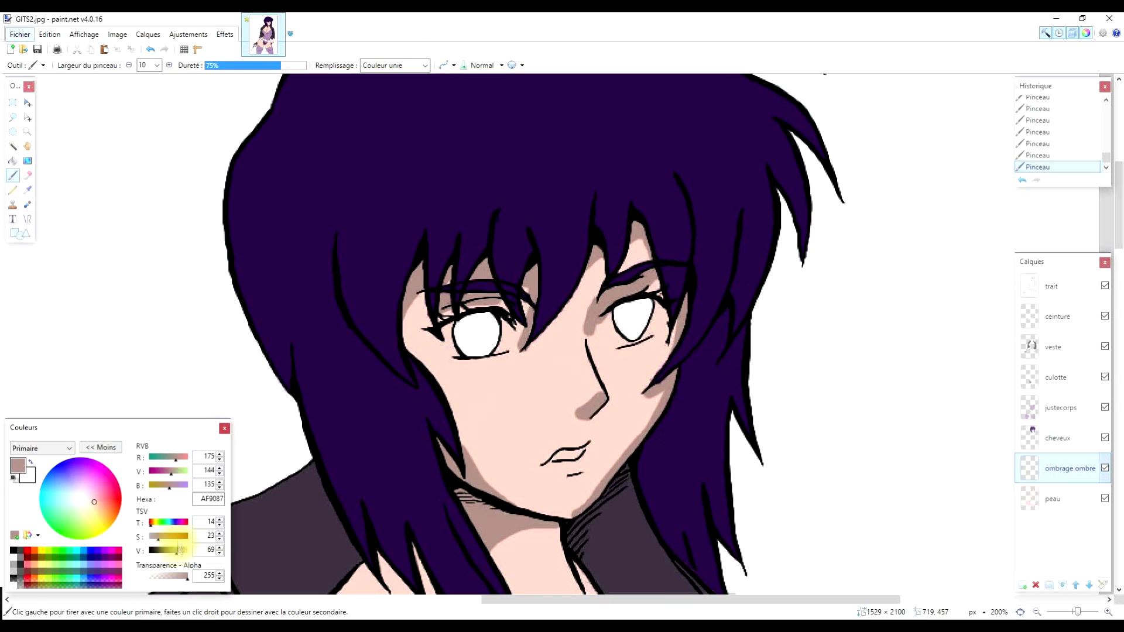
# Paint shadow strokes across the chest, between the cups and along the neckline
pyautogui.scroll(-5, 498, 480)
pyautogui.scroll(-3, 304, 369)
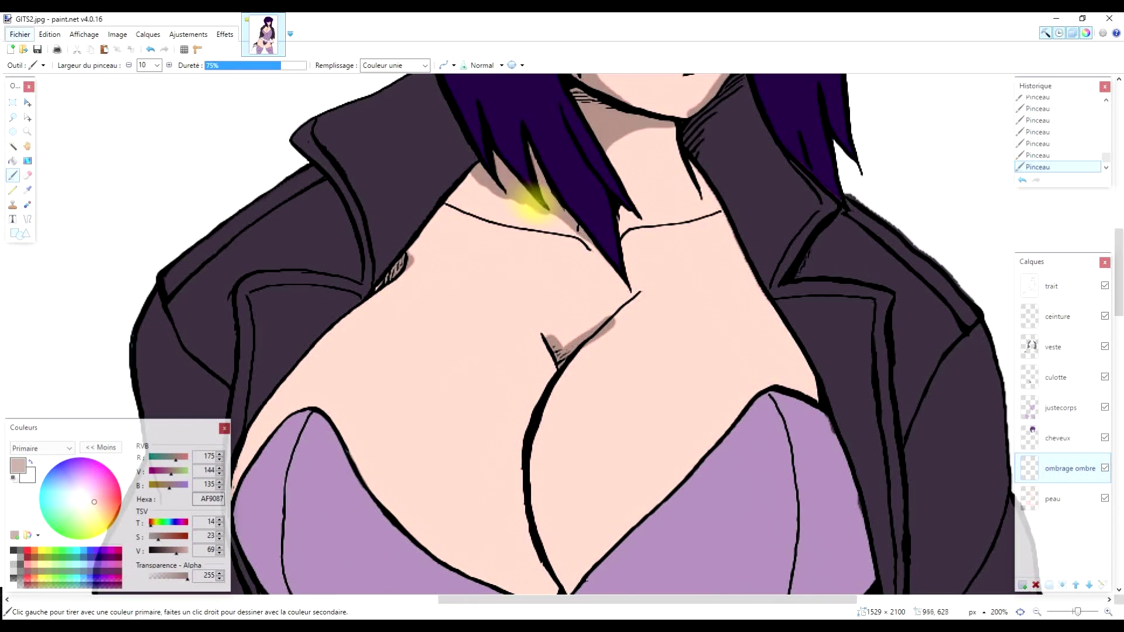
pyautogui.scroll(-2, 535, 201)
pyautogui.moveTo(281, 339)
pyautogui.mouseDown()
pyautogui.moveTo(580, 348)
pyautogui.moveTo(691, 387)
pyautogui.mouseUp()
pyautogui.moveTo(621, 445)
pyautogui.mouseDown()
pyautogui.moveTo(515, 401)
pyautogui.moveTo(477, 431)
pyautogui.moveTo(577, 359)
pyautogui.moveTo(603, 439)
pyautogui.mouseUp()
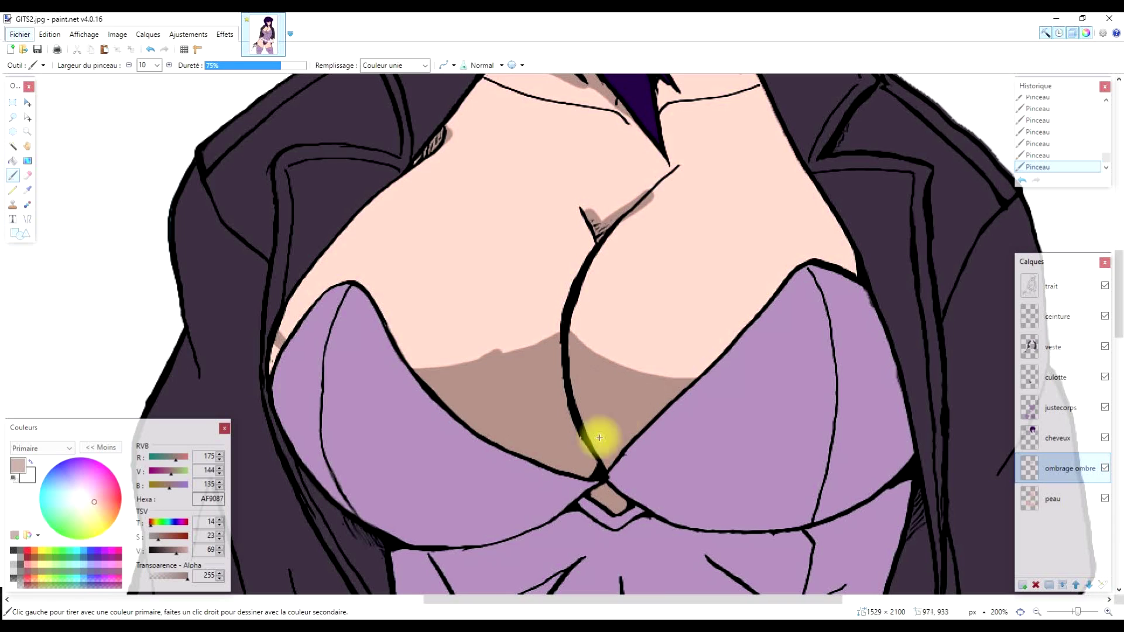
pyautogui.moveTo(585, 222); pyautogui.dragTo(546, 369)
pyautogui.moveTo(670, 167); pyautogui.dragTo(597, 219)
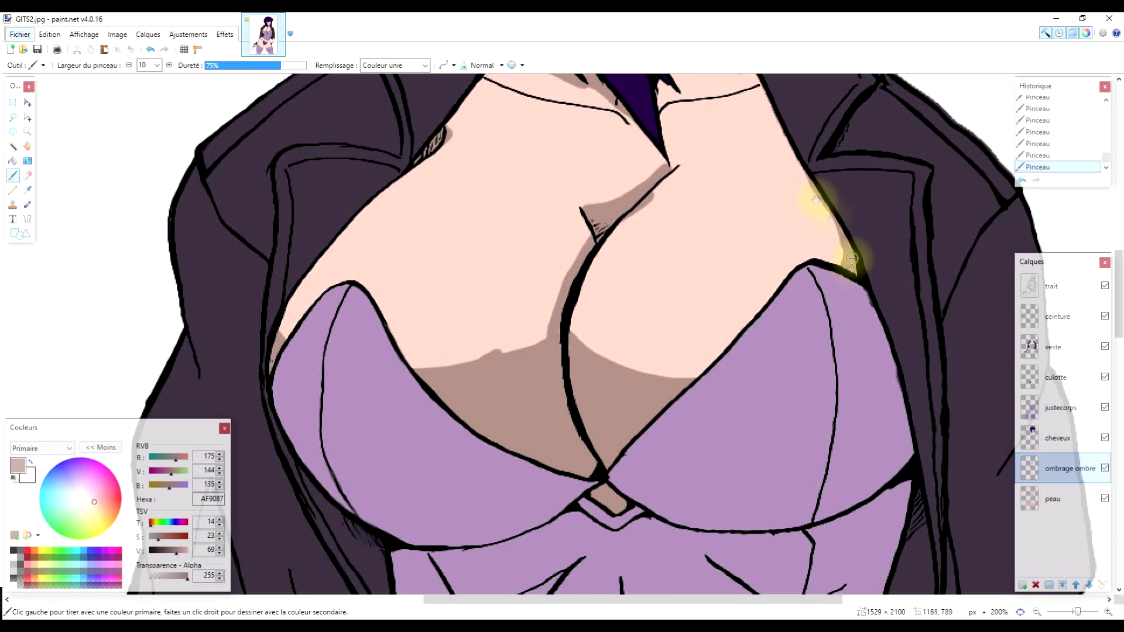
# Darken the shadow colour and paint a shadow beside the right eye
pyautogui.scroll(2, 703, 223)
pyautogui.scroll(4, 807, 233)
pyautogui.click(168, 550)
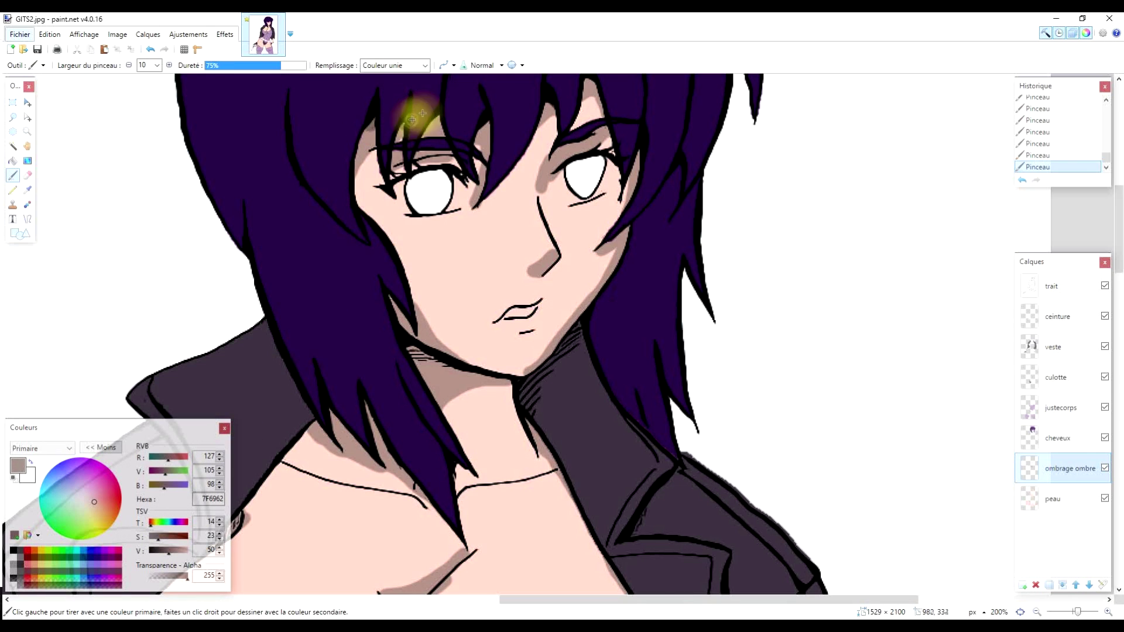
pyautogui.moveTo(577, 154); pyautogui.dragTo(545, 183)
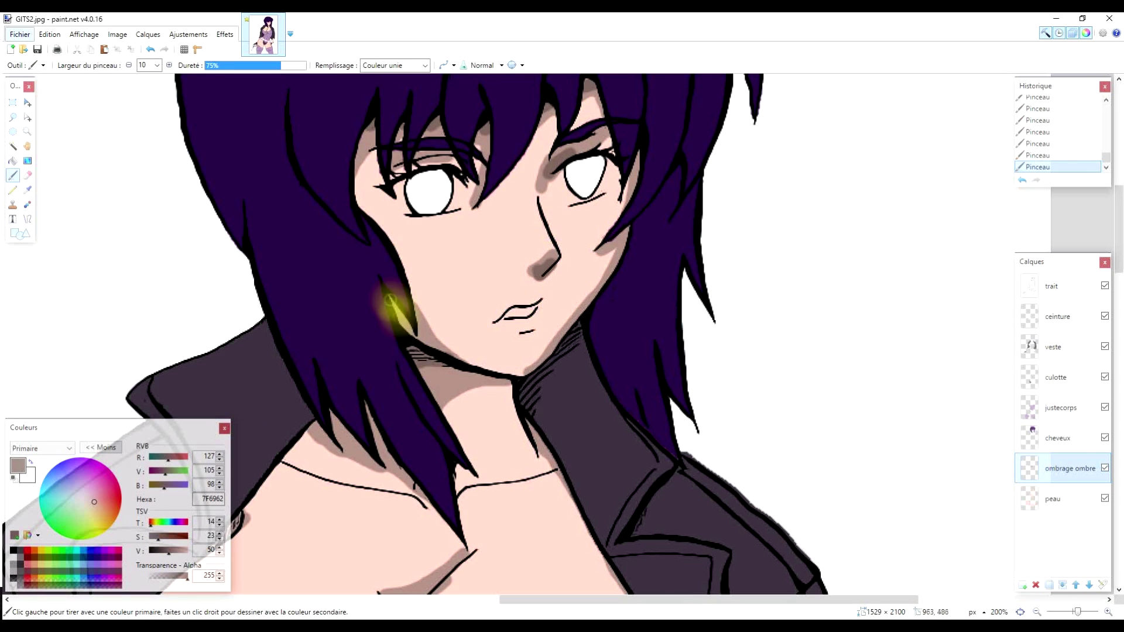
pyautogui.scroll(-3, 363, 389)
pyautogui.scroll(-3, 427, 301)
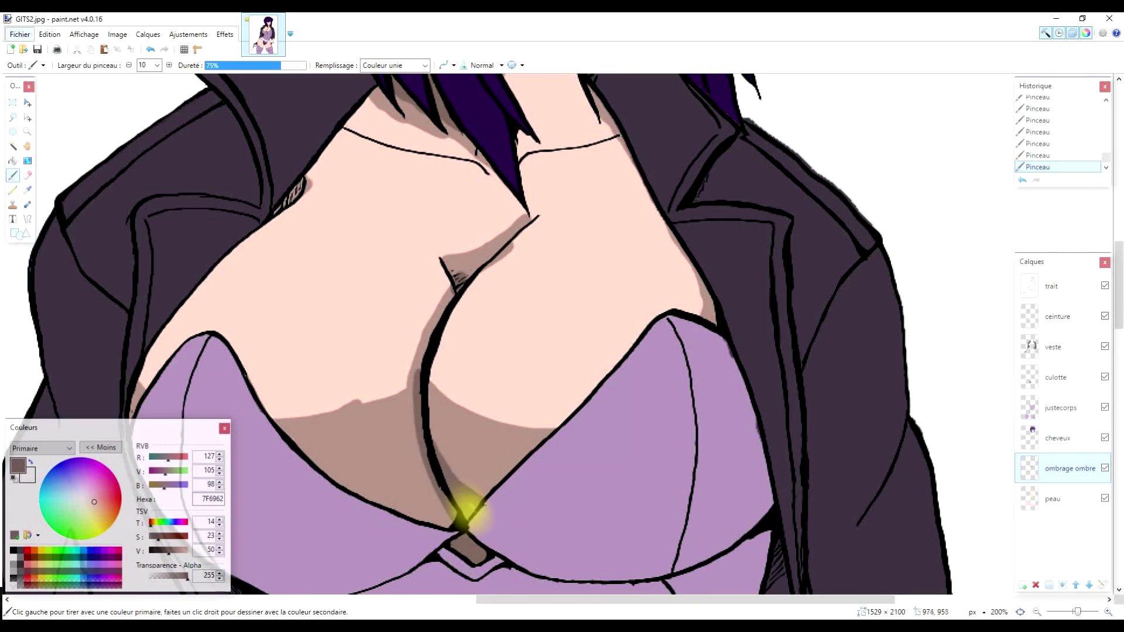
pyautogui.scroll(2, 374, 410)
pyautogui.scroll(5, 367, 326)
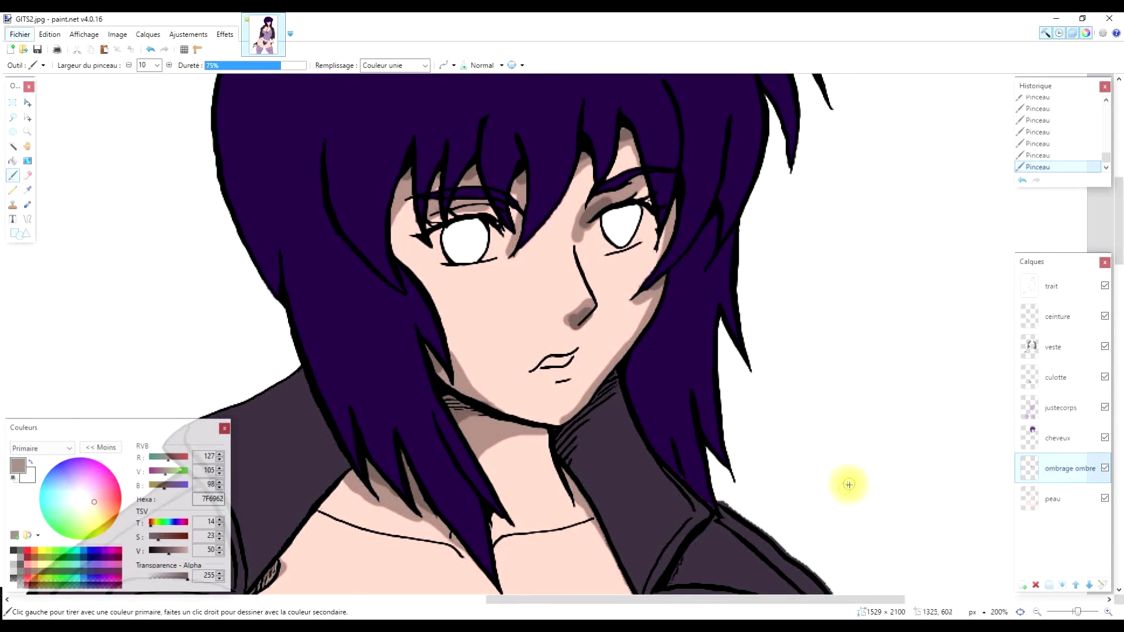
# Apply a Flou gaussien (Gaussian blur) with radius 9 to the skin shadows
pyautogui.click(226, 35)
pyautogui.moveTo(240, 86)
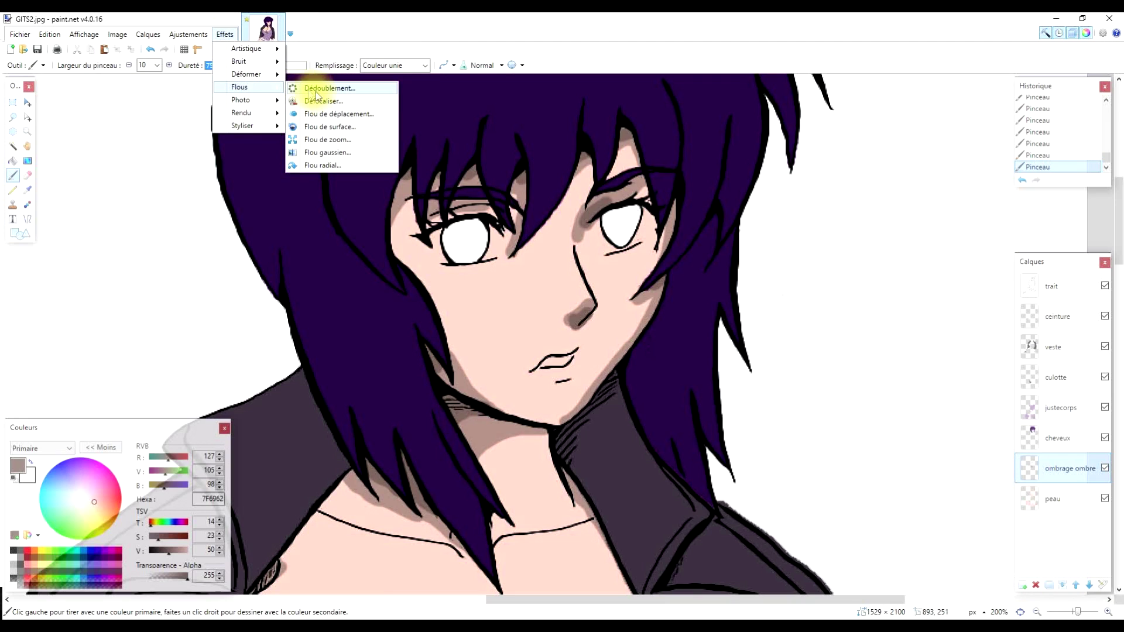
pyautogui.click(350, 152)
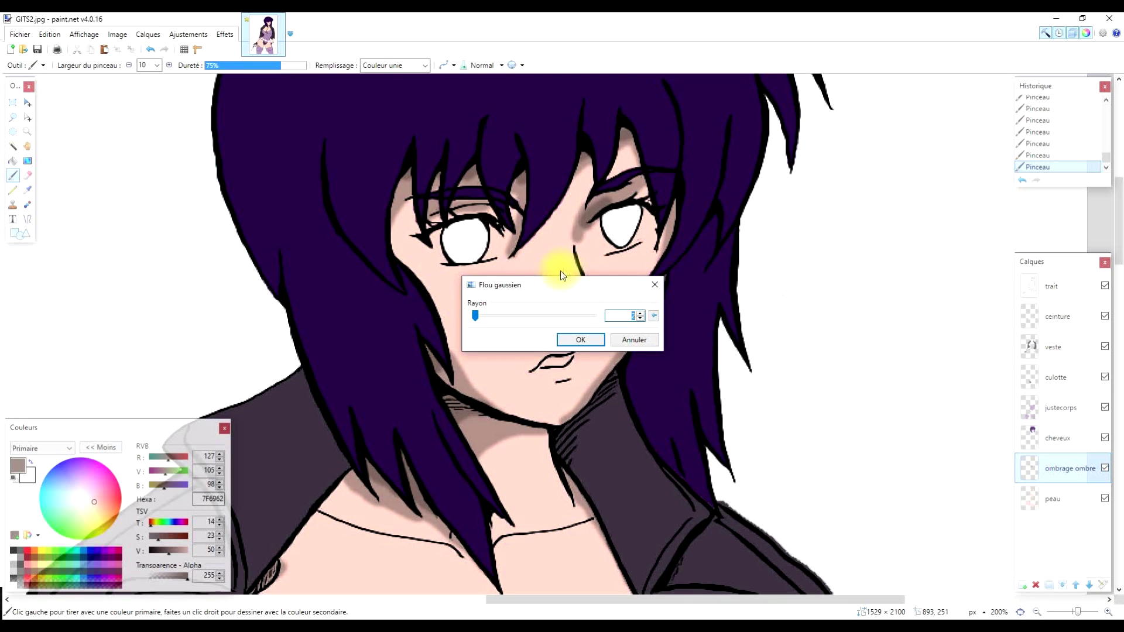
pyautogui.moveTo(563, 292); pyautogui.dragTo(848, 297)
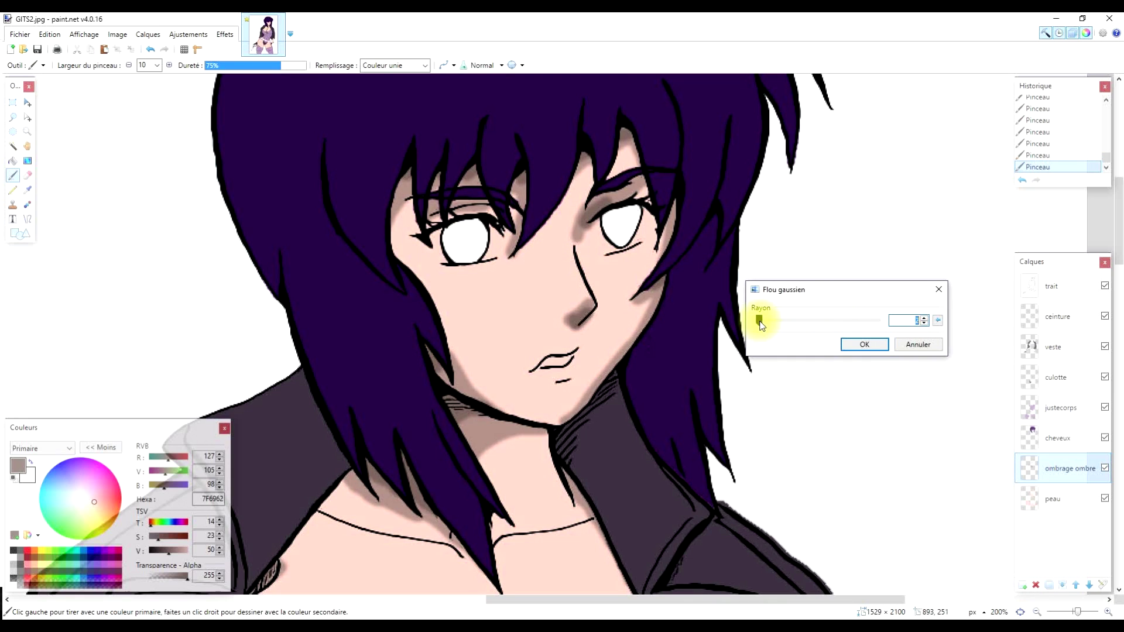
pyautogui.moveTo(762, 326); pyautogui.dragTo(772, 327)
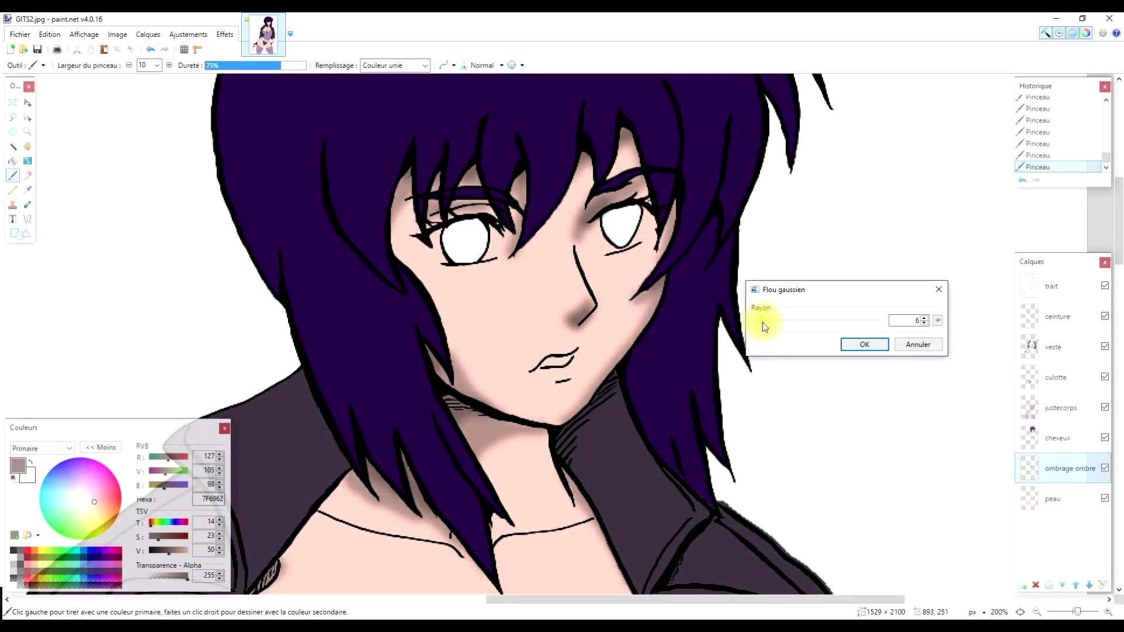
pyautogui.moveTo(764, 322); pyautogui.dragTo(765, 324)
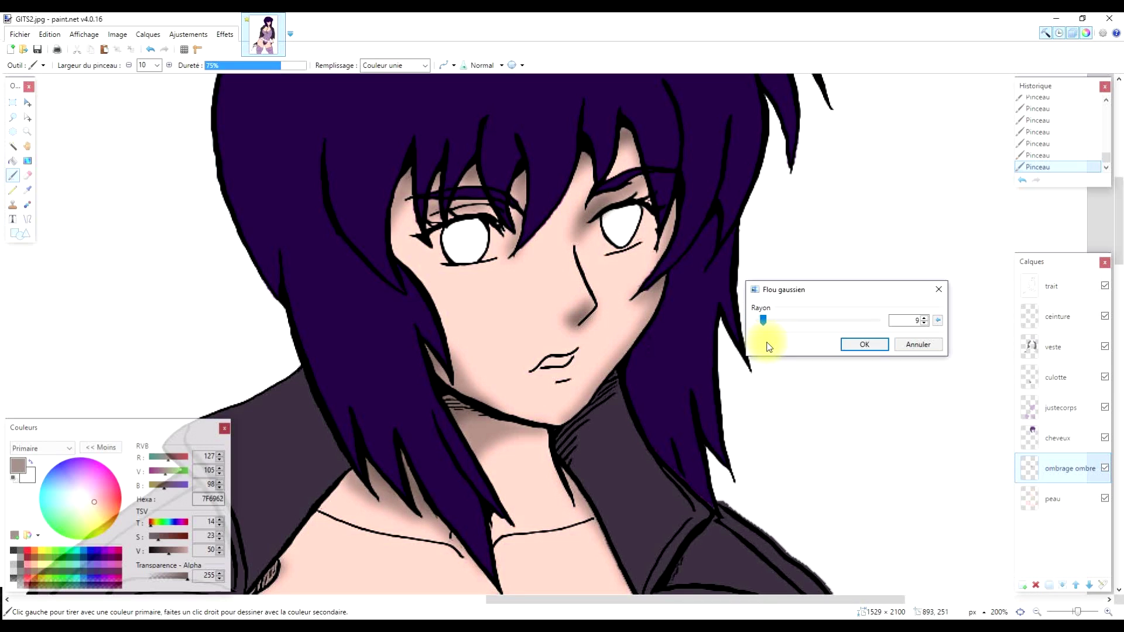
pyautogui.click(861, 345)
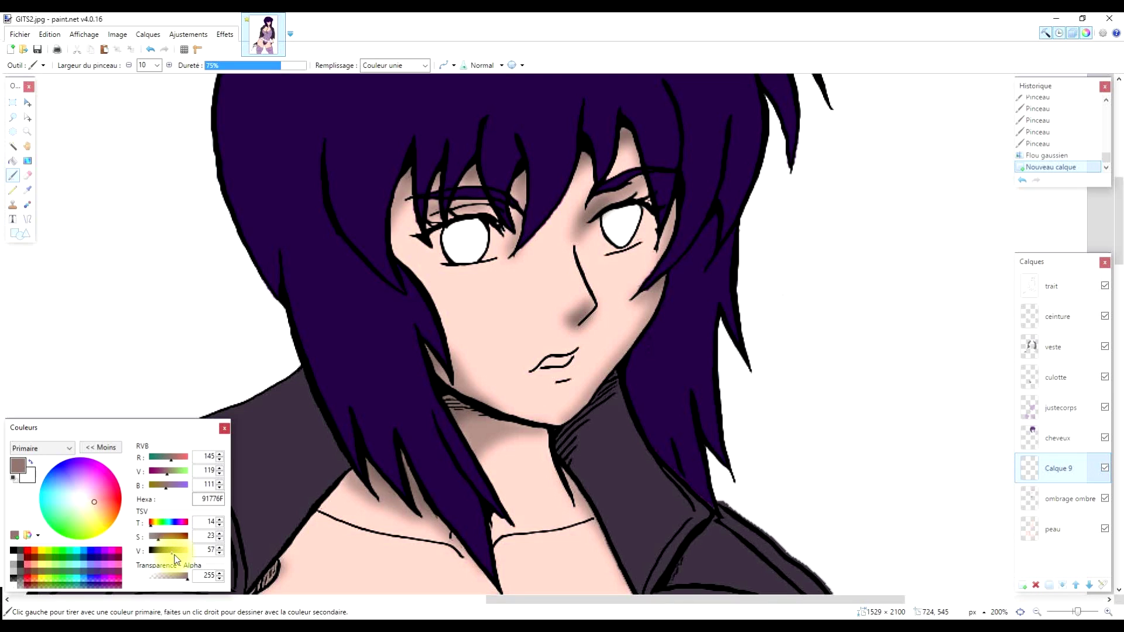
# Set a near-white colour at full brightness and paint a highlight on the left cheek
pyautogui.moveTo(174, 554); pyautogui.dragTo(192, 551)
pyautogui.click(157, 540)
pyautogui.click(155, 539)
pyautogui.click(154, 539)
pyautogui.moveTo(154, 539); pyautogui.dragTo(150, 540)
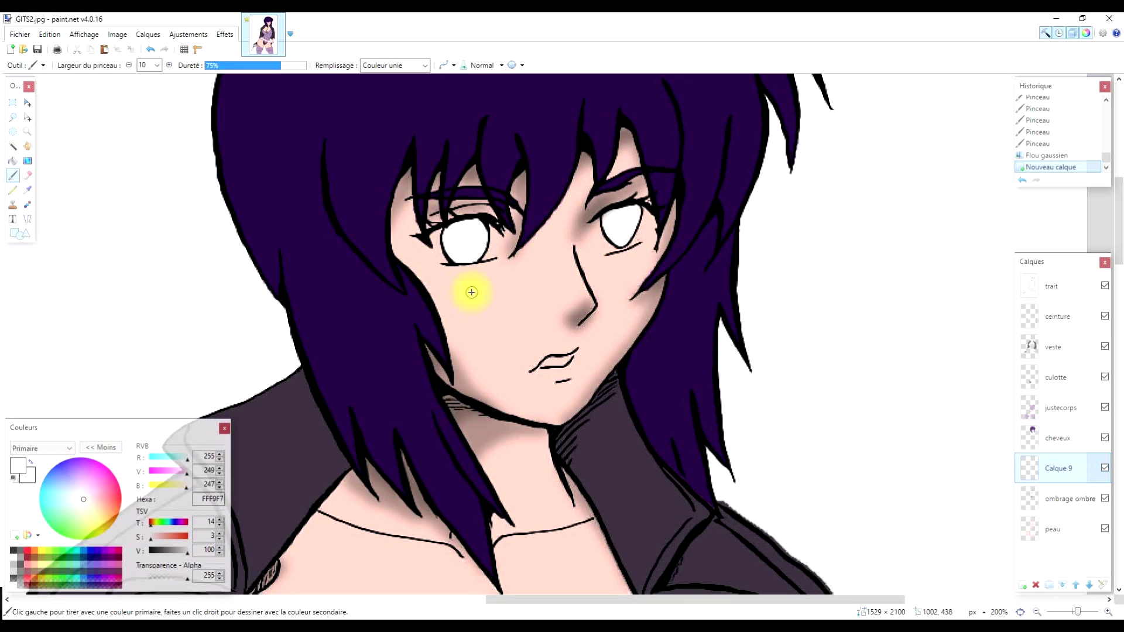
pyautogui.moveTo(485, 335); pyautogui.dragTo(480, 329)
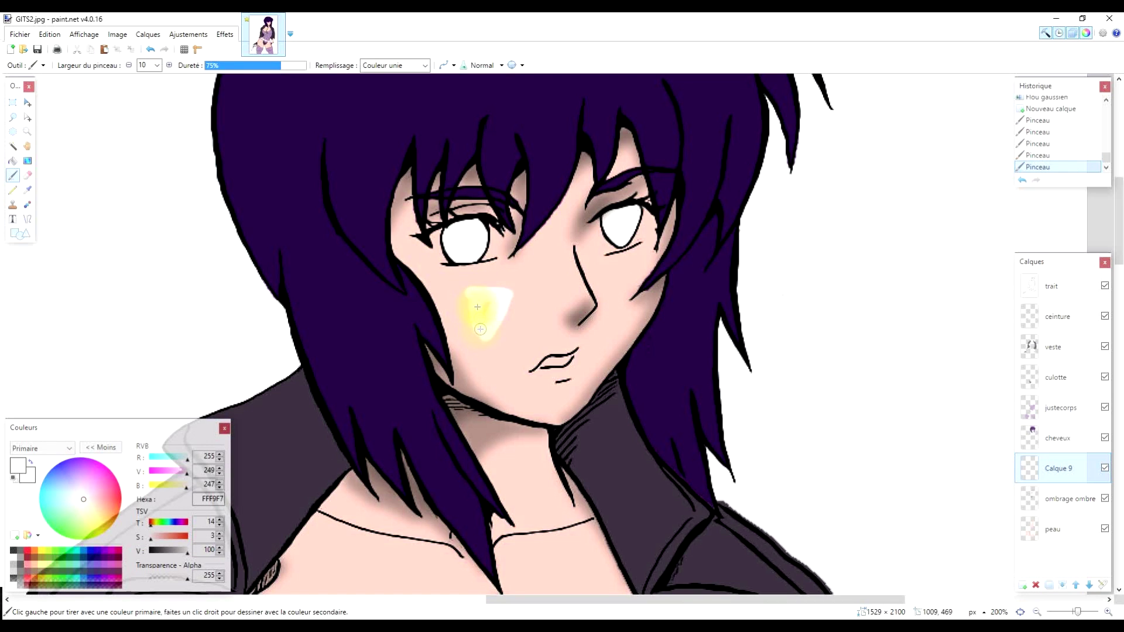
pyautogui.click(477, 299)
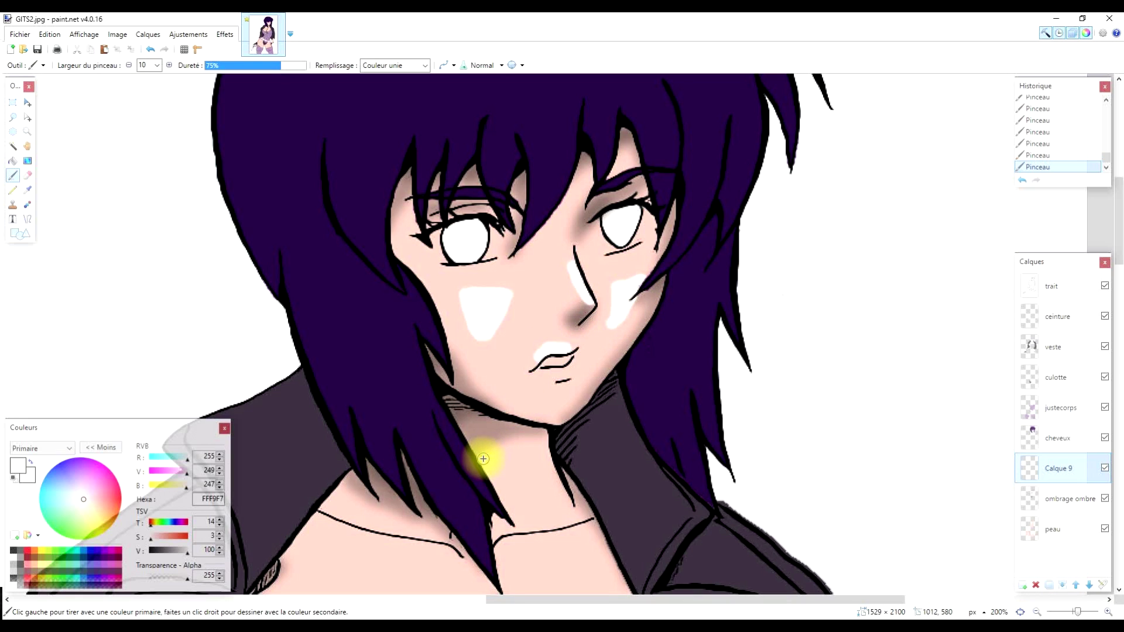
# Apply a Gaussian blur of radius about 24 to the cheek and nose highlights
pyautogui.click(224, 37)
pyautogui.moveTo(240, 104)
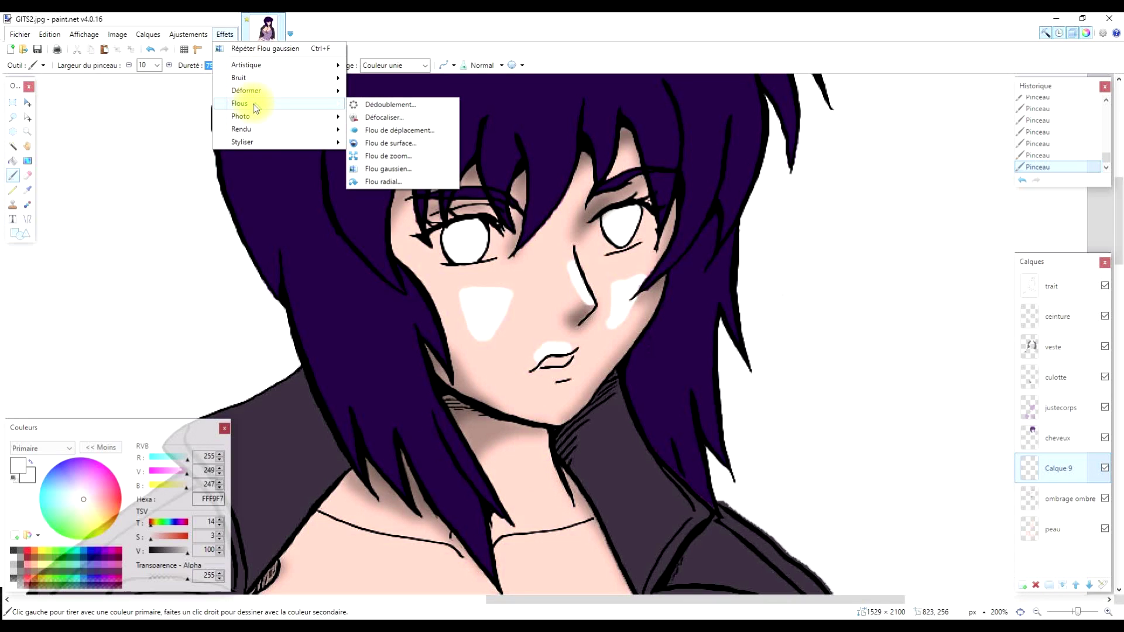
pyautogui.click(398, 169)
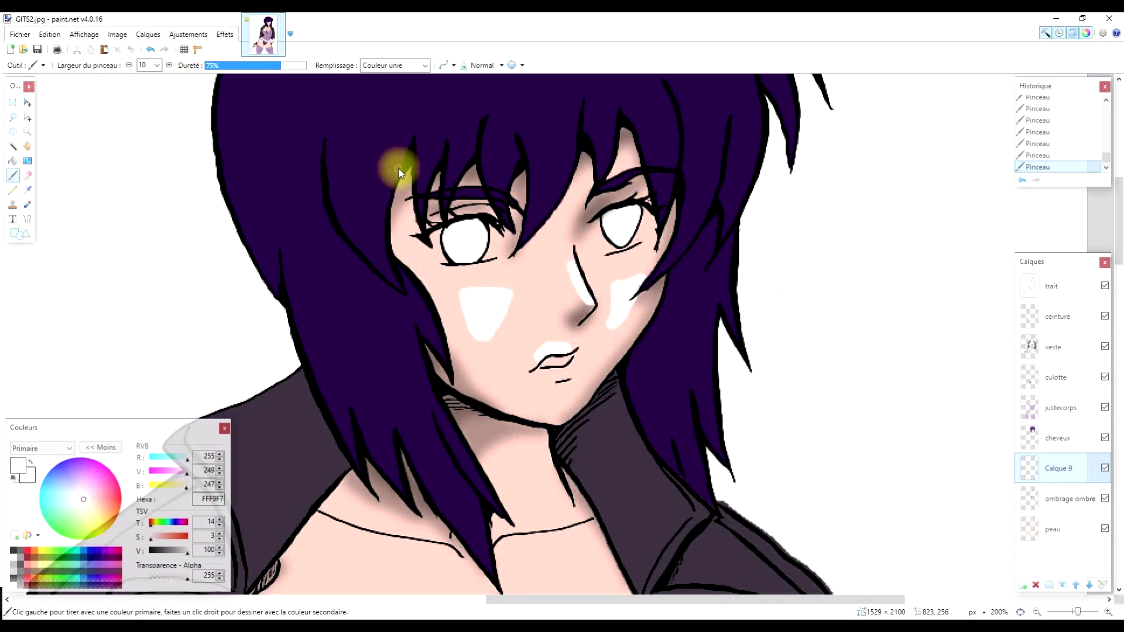
pyautogui.moveTo(627, 280); pyautogui.dragTo(870, 294)
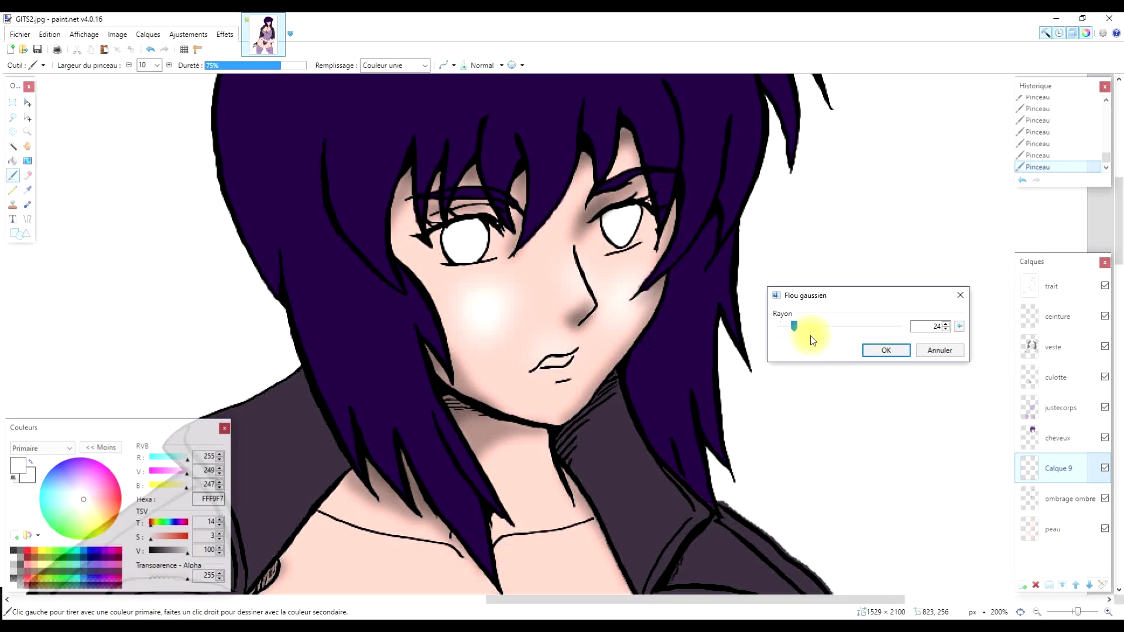
pyautogui.click(897, 349)
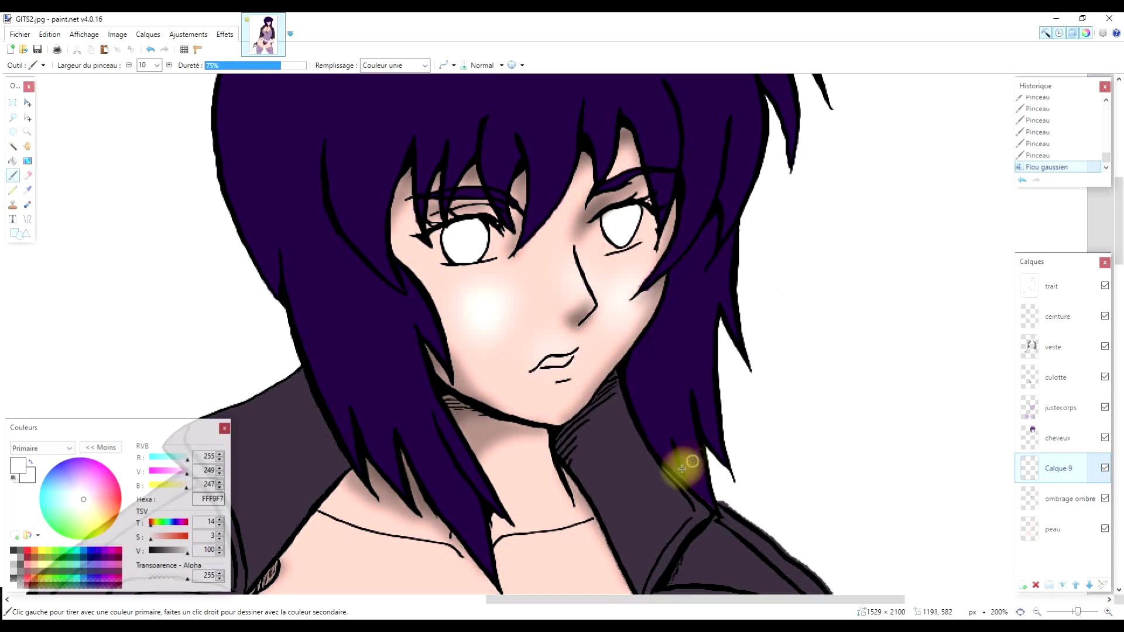
pyautogui.moveTo(626, 496); pyautogui.dragTo(701, 243)
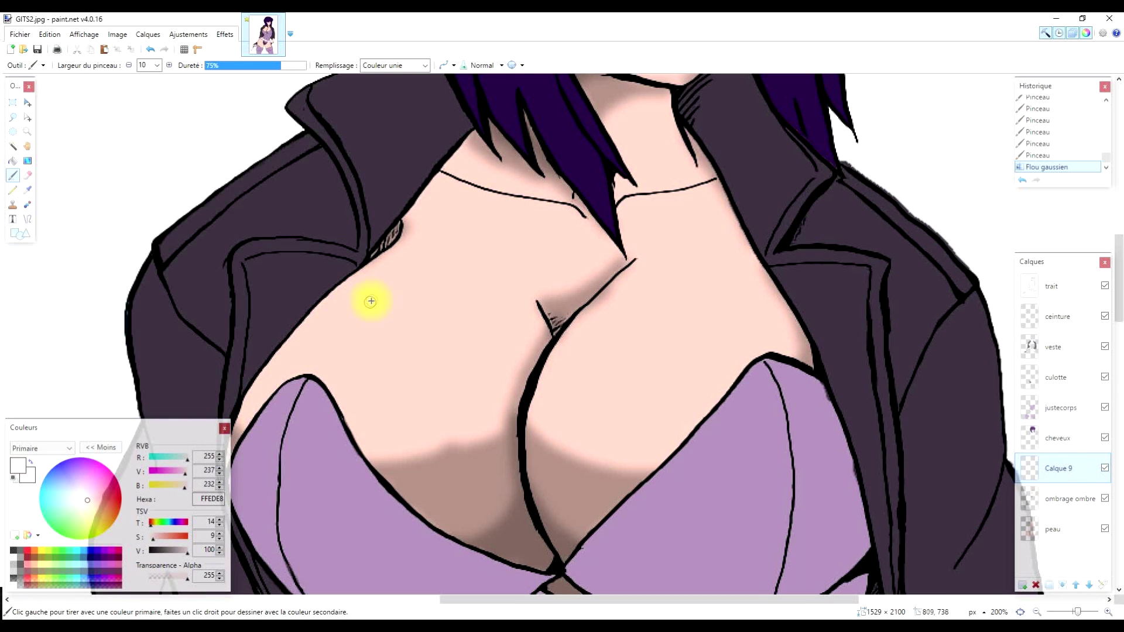
# Undo the stray chest strokes and paint a white highlight on the right breast on a new layer
pyautogui.moveTo(347, 344); pyautogui.dragTo(410, 334)
pyautogui.moveTo(363, 351)
pyautogui.mouseDown()
pyautogui.moveTo(410, 287)
pyautogui.moveTo(410, 317)
pyautogui.moveTo(339, 352)
pyautogui.mouseUp()
pyautogui.hotkey('ctrl', 'z')
pyautogui.hotkey('ctrl', 'z')
pyautogui.hotkey('ctrl', 'z')
pyautogui.hotkey('ctrl', 'z')
pyautogui.click(1022, 585)
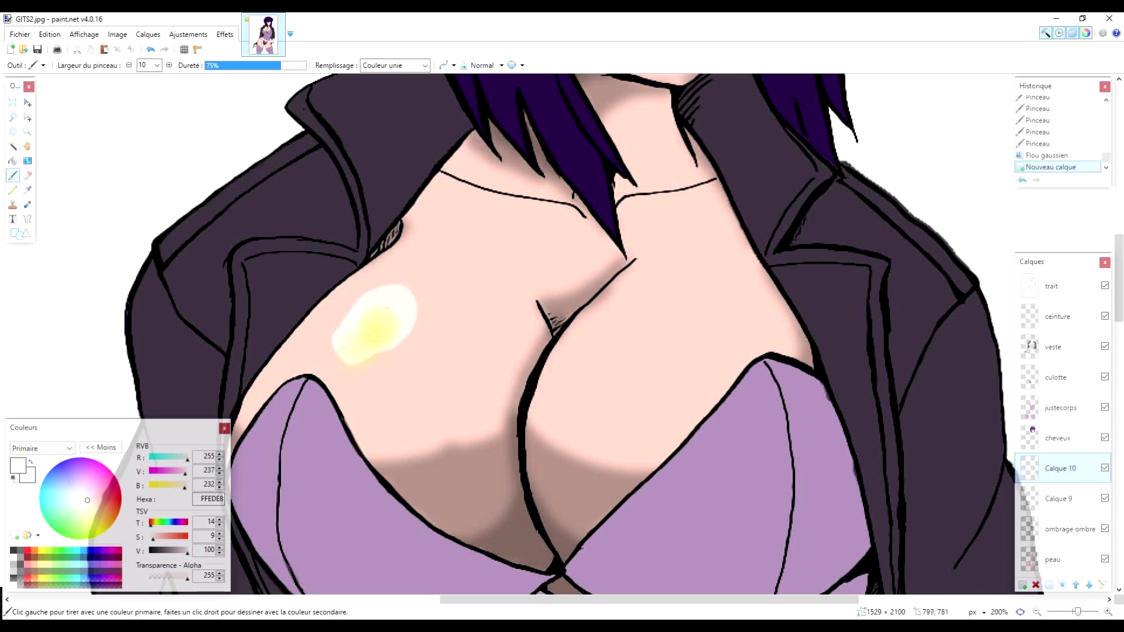
pyautogui.moveTo(691, 293)
pyautogui.mouseDown()
pyautogui.moveTo(707, 303)
pyautogui.moveTo(666, 331)
pyautogui.mouseUp()
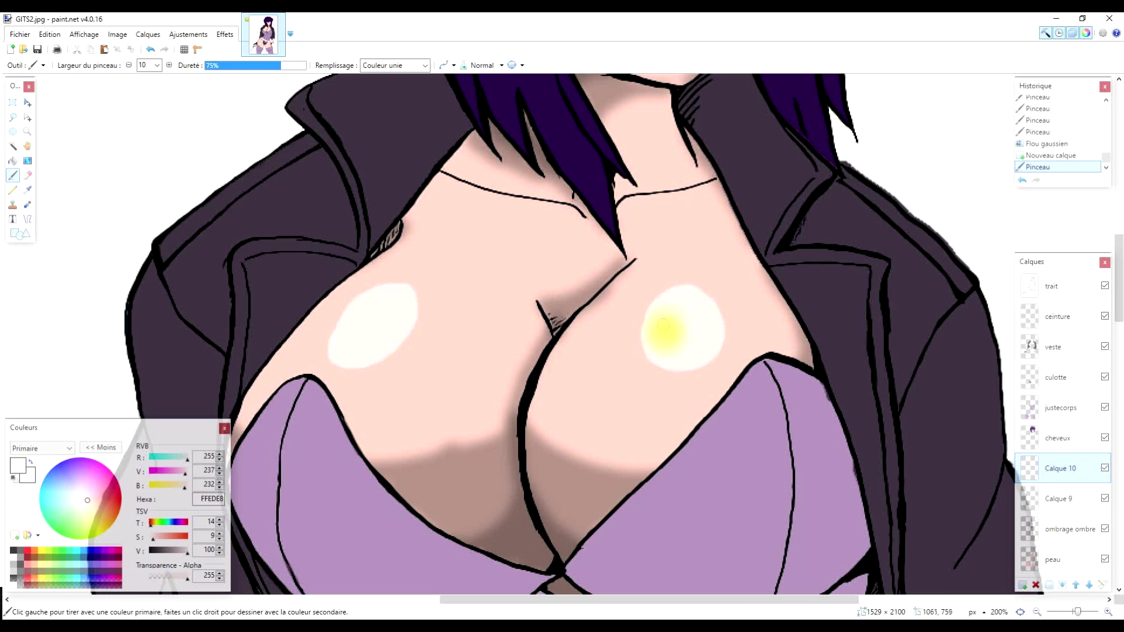
# Gaussian-blur the chest highlight and merge it down into the shadow layer
pyautogui.click(225, 34)
pyautogui.click(398, 117)
pyautogui.click(574, 338)
pyautogui.click(1062, 585)
pyautogui.click(1062, 585)
pyautogui.click(13, 117)
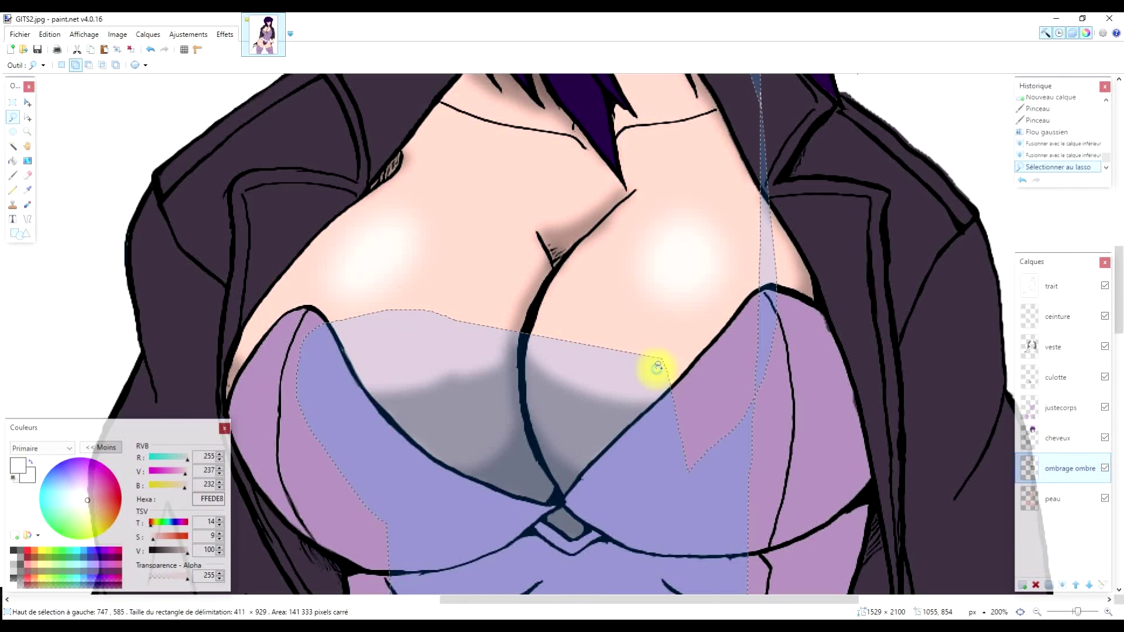
# Blur the selected cleavage shading with a Gaussian radius of 43, then deselect
pyautogui.moveTo(652, 368)
pyautogui.mouseDown()
pyautogui.moveTo(688, 336)
pyautogui.moveTo(735, 403)
pyautogui.mouseUp()
pyautogui.click(225, 34)
pyautogui.click(398, 117)
pyautogui.moveTo(501, 318); pyautogui.dragTo(492, 314)
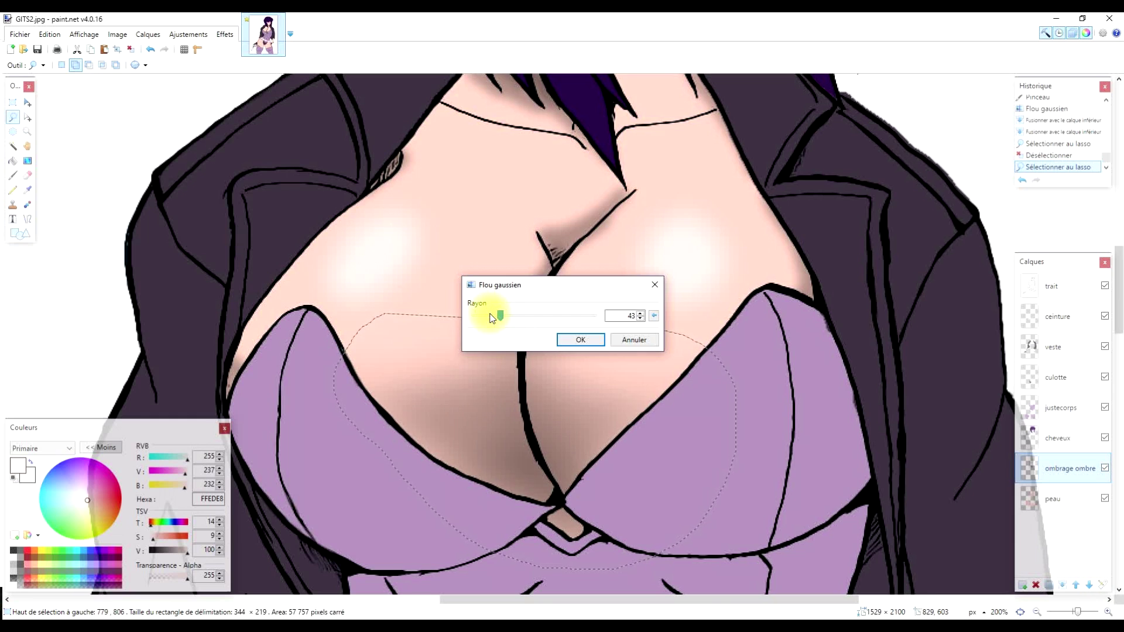
pyautogui.click(580, 339)
pyautogui.hotkey('ctrl', 'd')
# Paint sampled brown shadow along the bra line and darker shading in the cleavage
pyautogui.press('k')
pyautogui.click(467, 436)
pyautogui.press('b')
pyautogui.moveTo(410, 422); pyautogui.dragTo(467, 451)
pyautogui.moveTo(653, 437)
pyautogui.mouseDown()
pyautogui.moveTo(510, 479)
pyautogui.moveTo(574, 533)
pyautogui.mouseUp()
pyautogui.press('k')
pyautogui.click(259, 354)
pyautogui.press('b')
pyautogui.moveTo(486, 486); pyautogui.dragTo(559, 496)
# Lightly erase and retouch the cleavage shading, then revert the latest edit
pyautogui.press('e')
pyautogui.moveTo(621, 210)
pyautogui.mouseDown()
pyautogui.moveTo(582, 251)
pyautogui.moveTo(603, 222)
pyautogui.mouseUp()
pyautogui.moveTo(539, 305)
pyautogui.mouseDown()
pyautogui.moveTo(521, 319)
pyautogui.moveTo(518, 363)
pyautogui.moveTo(515, 321)
pyautogui.moveTo(512, 357)
pyautogui.mouseUp()
pyautogui.click(12, 175)
pyautogui.click(27, 190)
pyautogui.click(472, 298)
pyautogui.press('b')
pyautogui.click(27, 175)
pyautogui.hotkey('ctrl', 'z')
pyautogui.hotkey('ctrl', 'z')
pyautogui.hotkey('ctrl', 'z')
pyautogui.hotkey('ctrl', 'z')
pyautogui.hotkey('ctrl', 'z')
# Add a blurred cleavage shade on a new layer, merge it into 'ombrage ombre', and add a fresh layer
pyautogui.hotkey('ctrl', 'shift', 'n')
pyautogui.press('b')
pyautogui.click(225, 34)
pyautogui.moveTo(521, 316); pyautogui.dragTo(522, 331)
pyautogui.click(224, 34)
pyautogui.click(237, 48)
pyautogui.click(1061, 585)
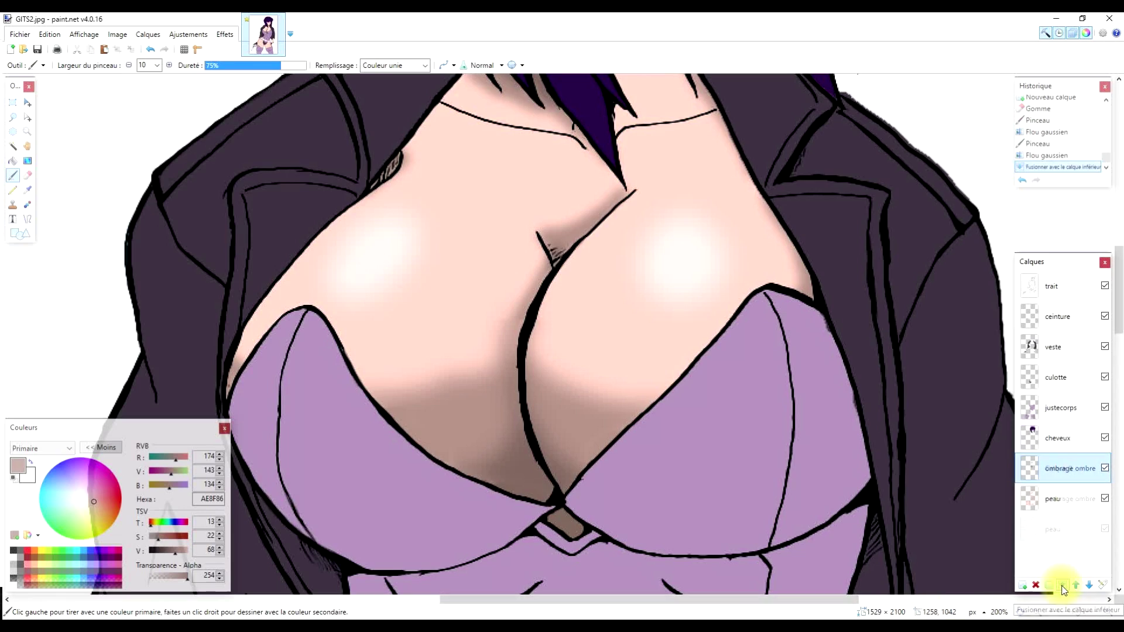
pyautogui.scroll(-5, 577, 297)
pyautogui.hotkey('ctrl', 'shift', 'n')
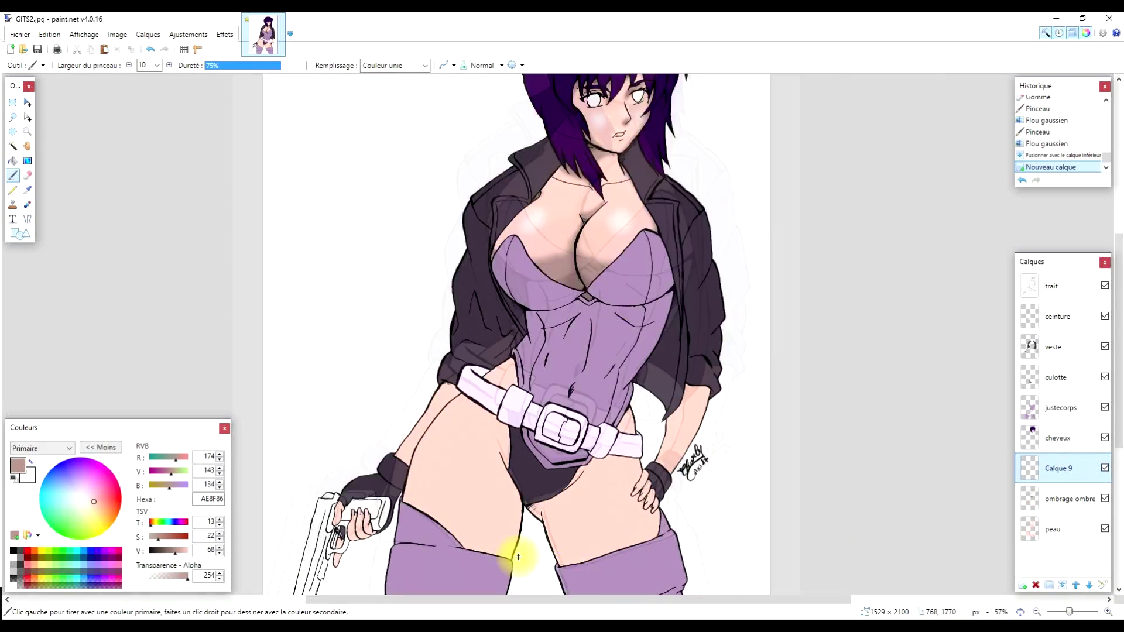
# Set the brush size to 26 and pick a muted greyish shadow colour
pyautogui.scroll(3, 515, 547)
pyautogui.scroll(-2, 601, 252)
pyautogui.doubleClick(143, 65)
pyautogui.write('26')
pyautogui.click(27, 190)
pyautogui.click(571, 445)
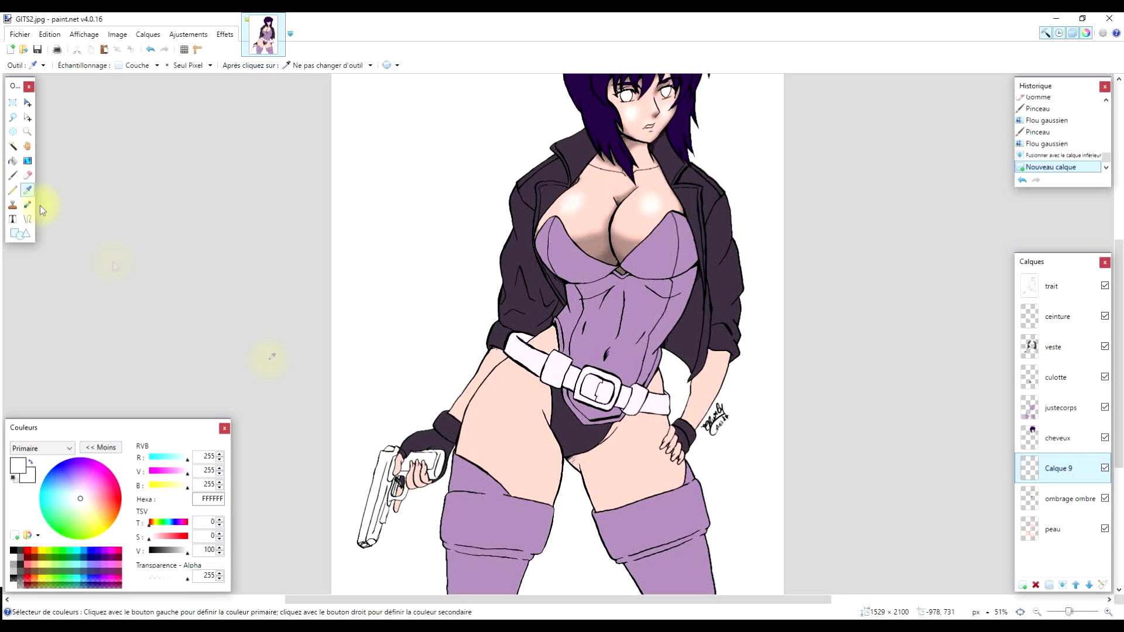
pyautogui.press('b')
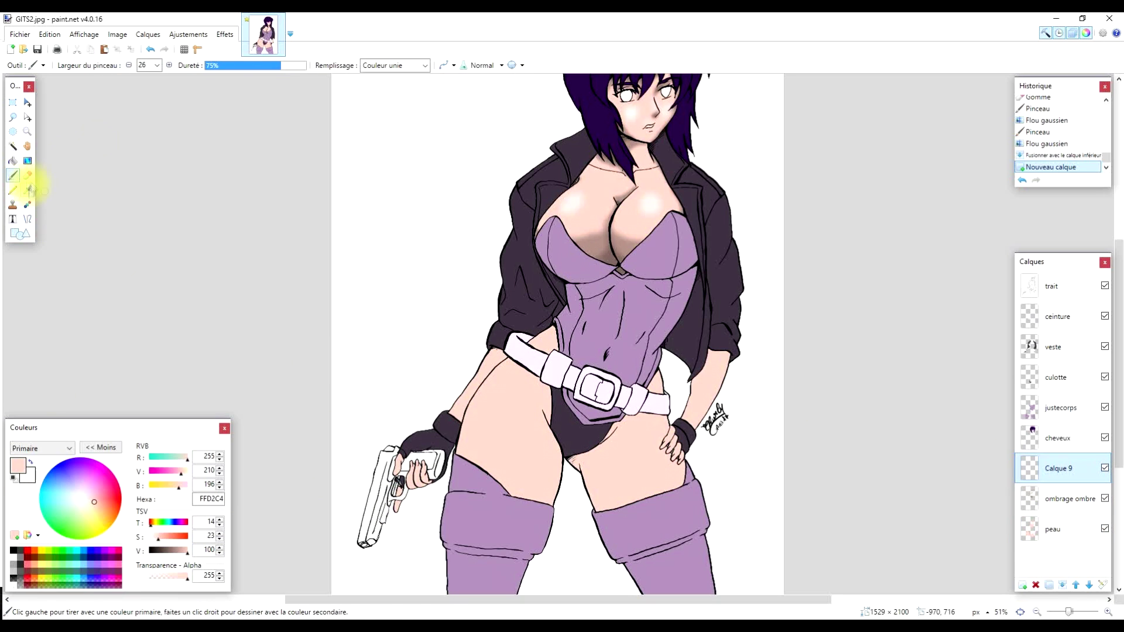
pyautogui.click(27, 190)
pyautogui.click(531, 459)
pyautogui.click(12, 175)
pyautogui.click(157, 65)
pyautogui.click(146, 305)
# Paint grey shadows beside the hip and on the thighs, plus pale thigh highlights
pyautogui.moveTo(534, 444); pyautogui.dragTo(630, 409)
pyautogui.moveTo(723, 343); pyautogui.dragTo(732, 376)
pyautogui.moveTo(552, 476); pyautogui.dragTo(514, 509)
pyautogui.moveTo(527, 369); pyautogui.dragTo(588, 432)
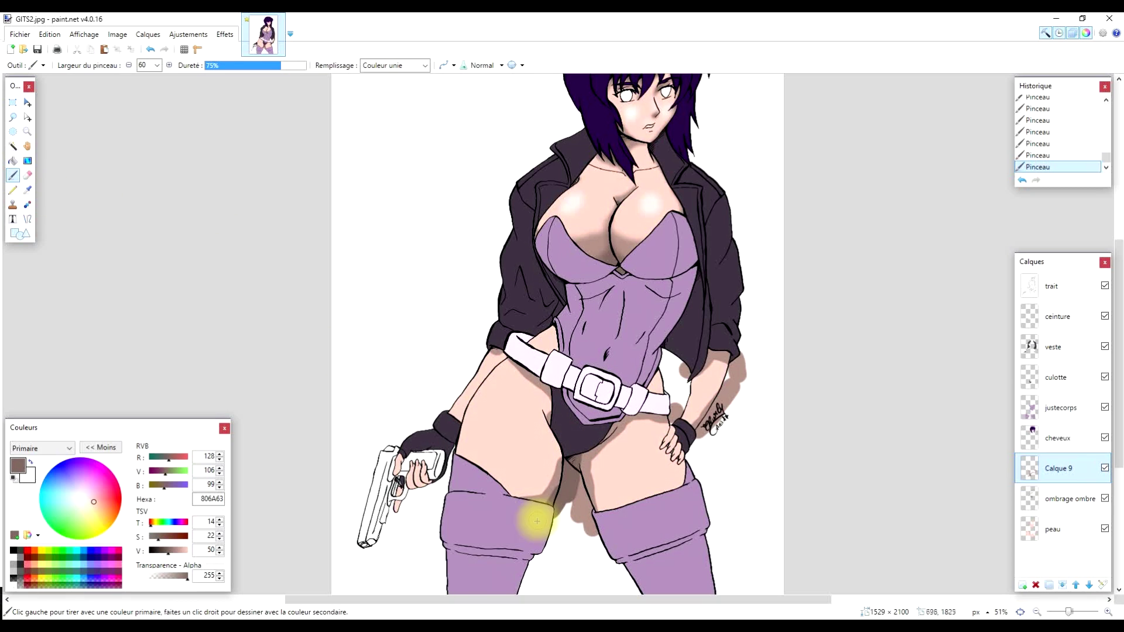
pyautogui.click(168, 553)
pyautogui.click(28, 186)
pyautogui.click(485, 391)
# Gaussian-blur the thigh shadows and highlights and merge them into the shading layer
pyautogui.click(224, 34)
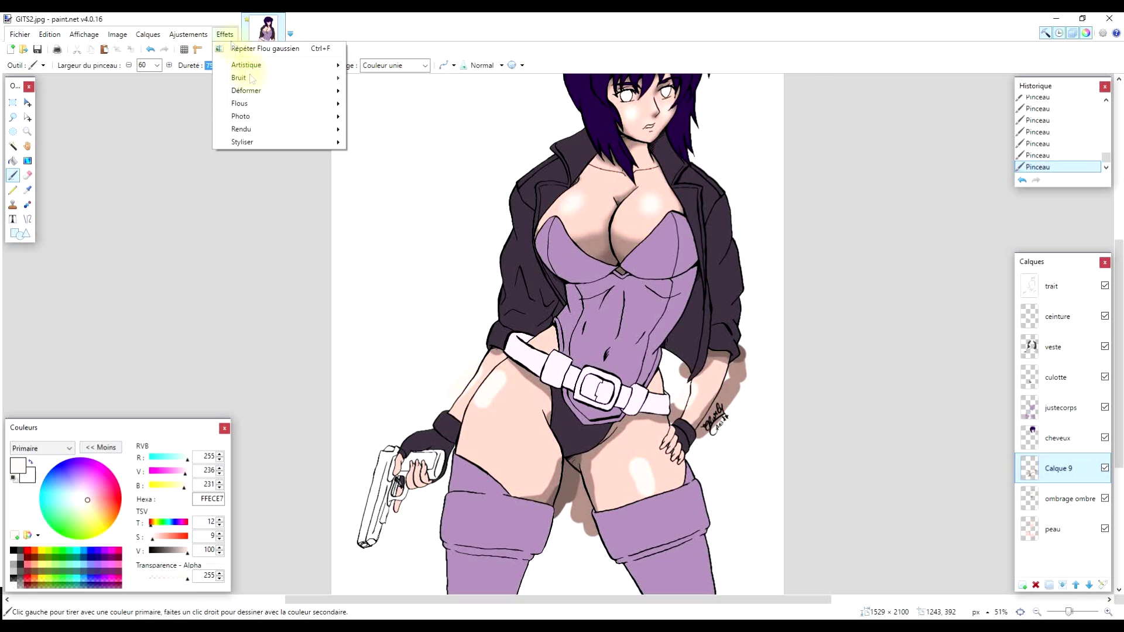
pyautogui.click(432, 169)
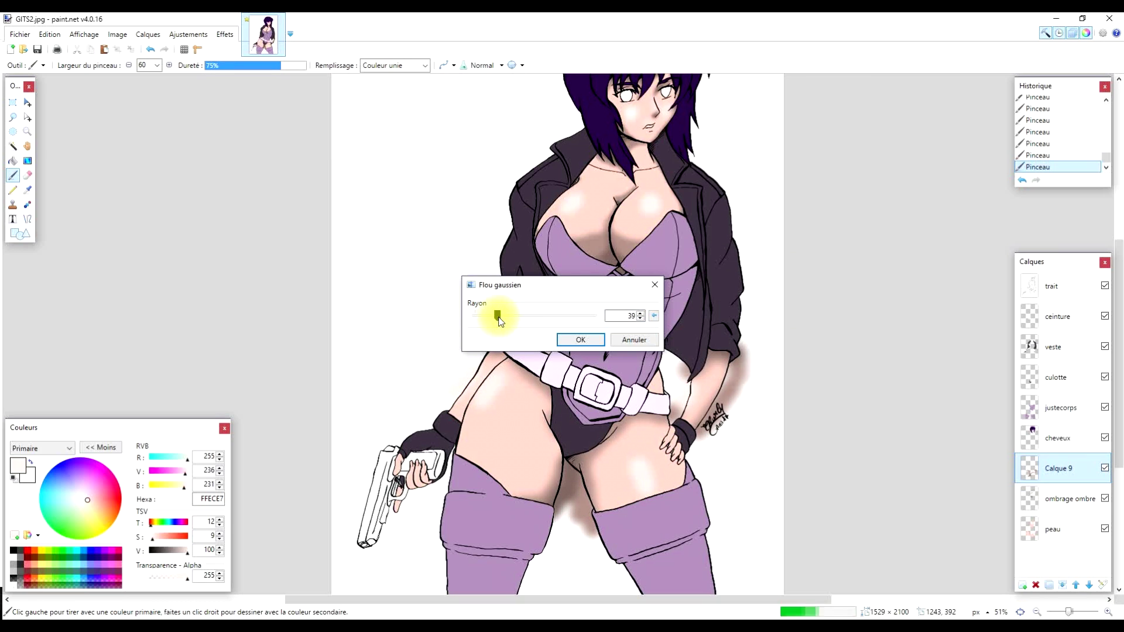
pyautogui.click(592, 342)
pyautogui.click(1063, 584)
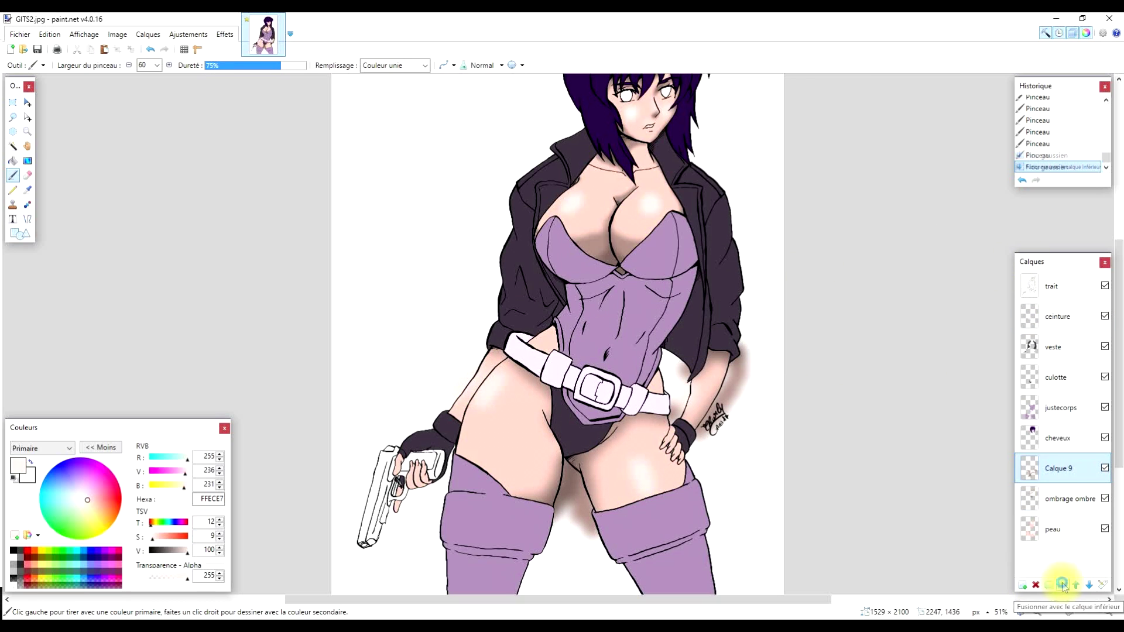
pyautogui.click(12, 146)
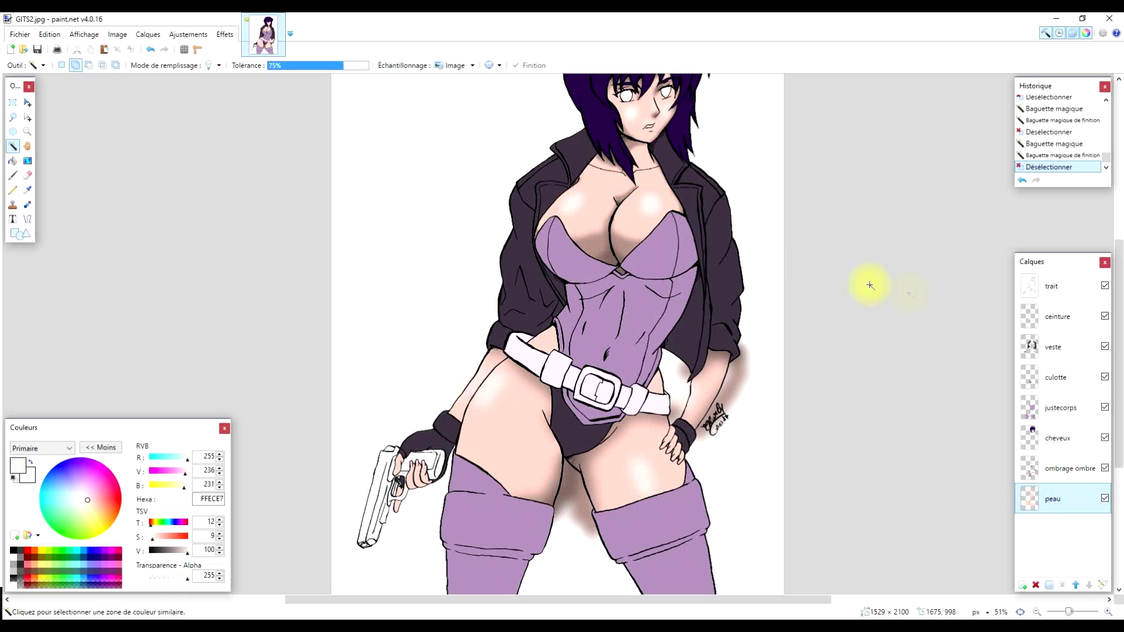
# Hide every layer except 'peau' and Magic Wand the empty area around the skin
pyautogui.click(1104, 286)
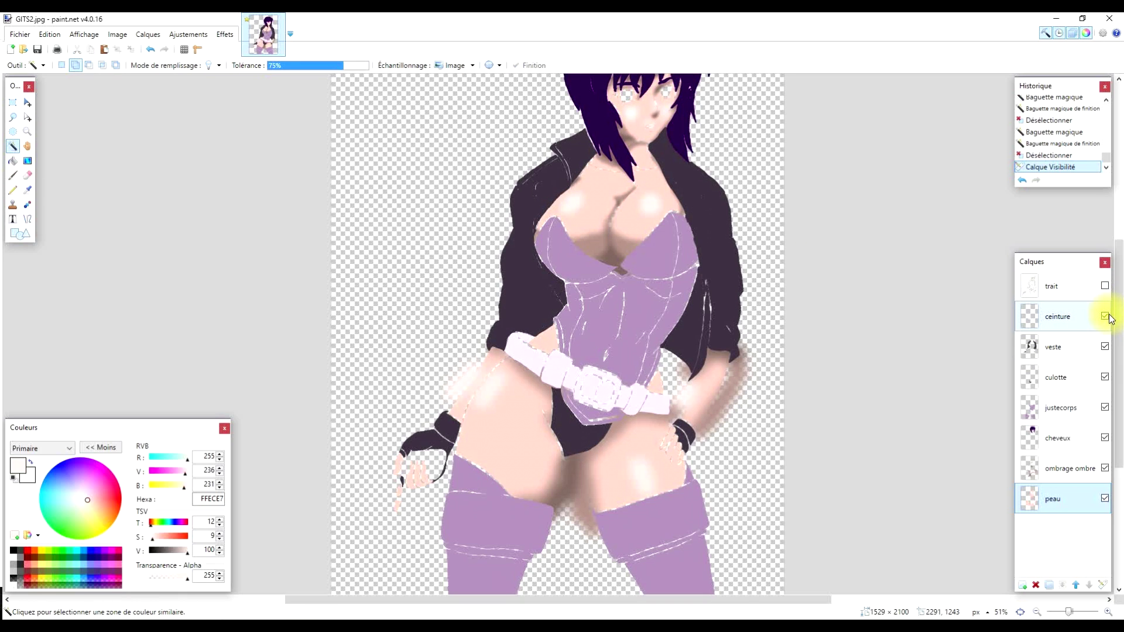
pyautogui.click(1105, 499)
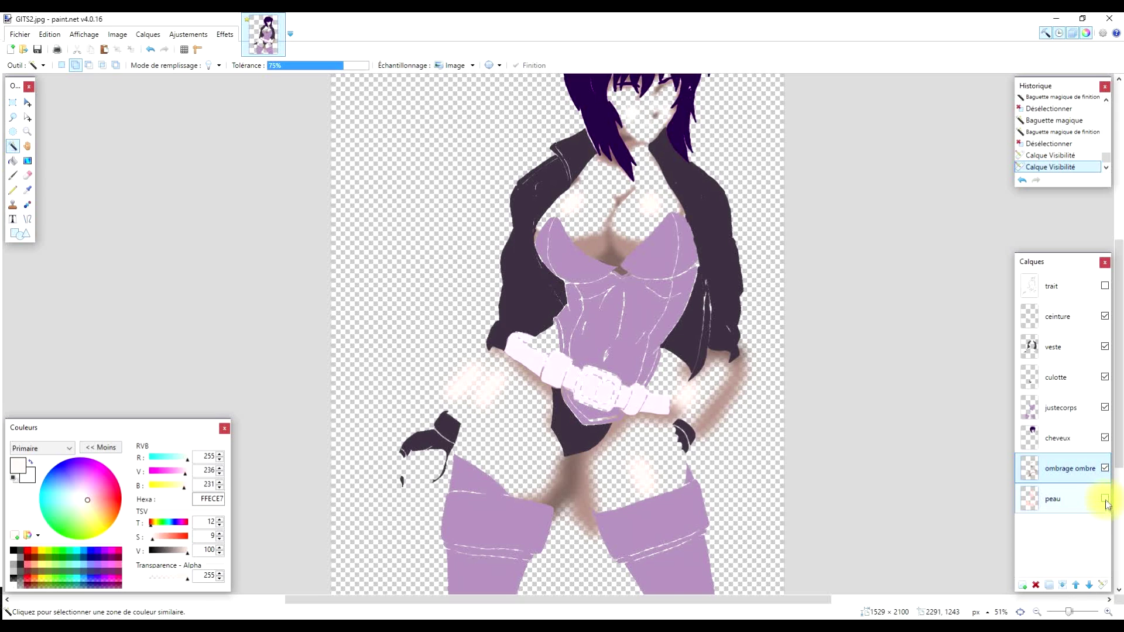
pyautogui.click(1105, 499)
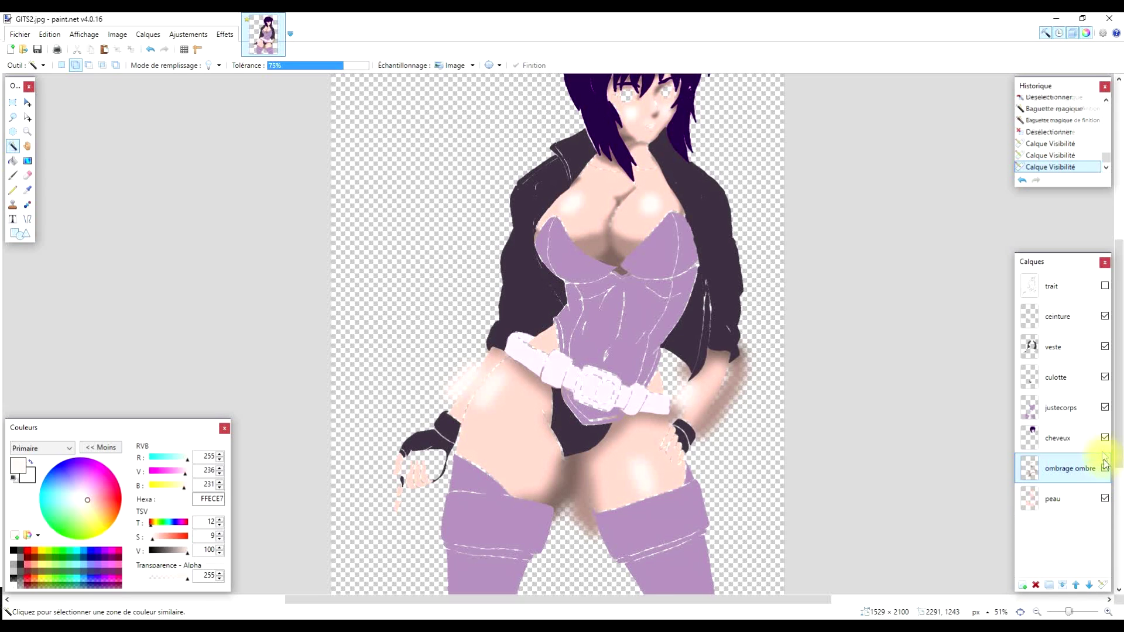
pyautogui.click(1104, 468)
pyautogui.click(1105, 438)
pyautogui.click(1105, 407)
pyautogui.click(1104, 377)
pyautogui.click(1105, 346)
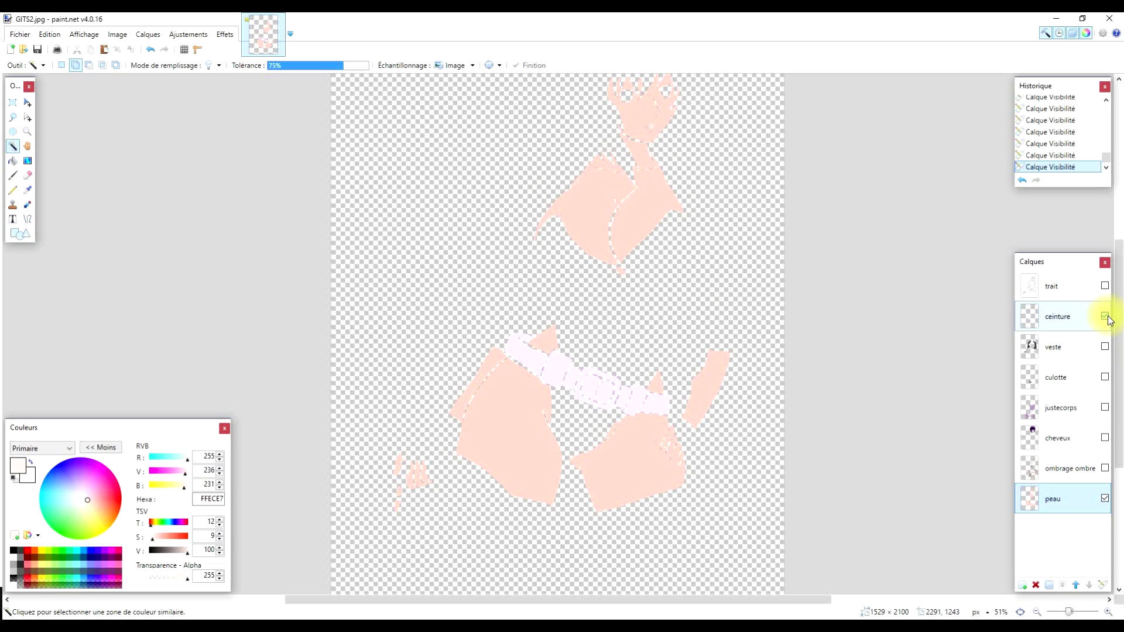
pyautogui.click(1105, 317)
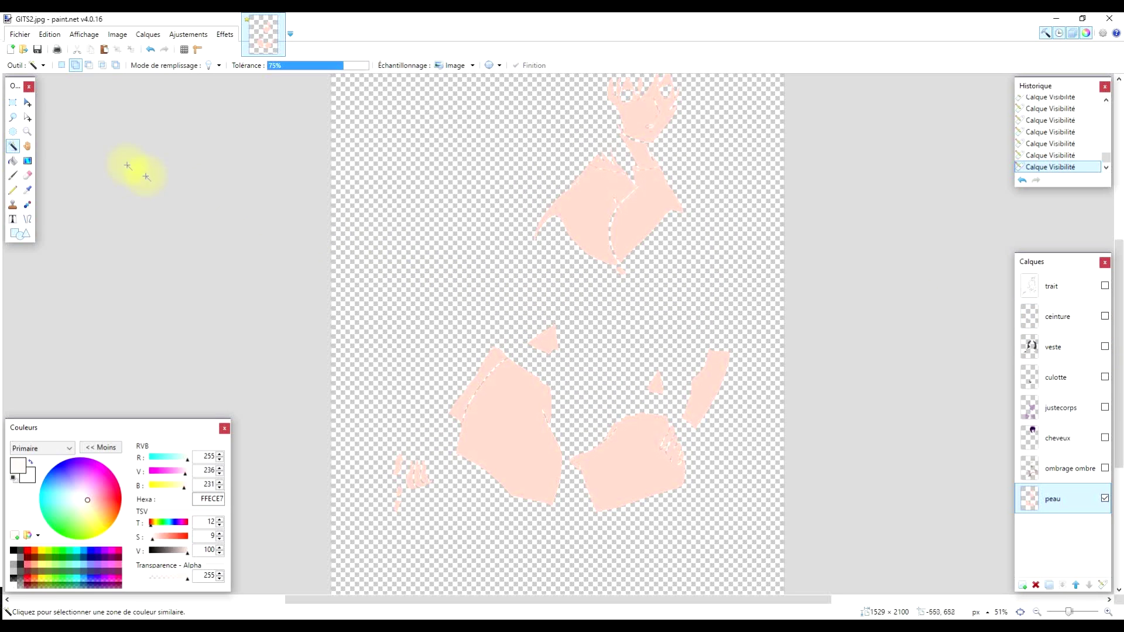
pyautogui.click(427, 196)
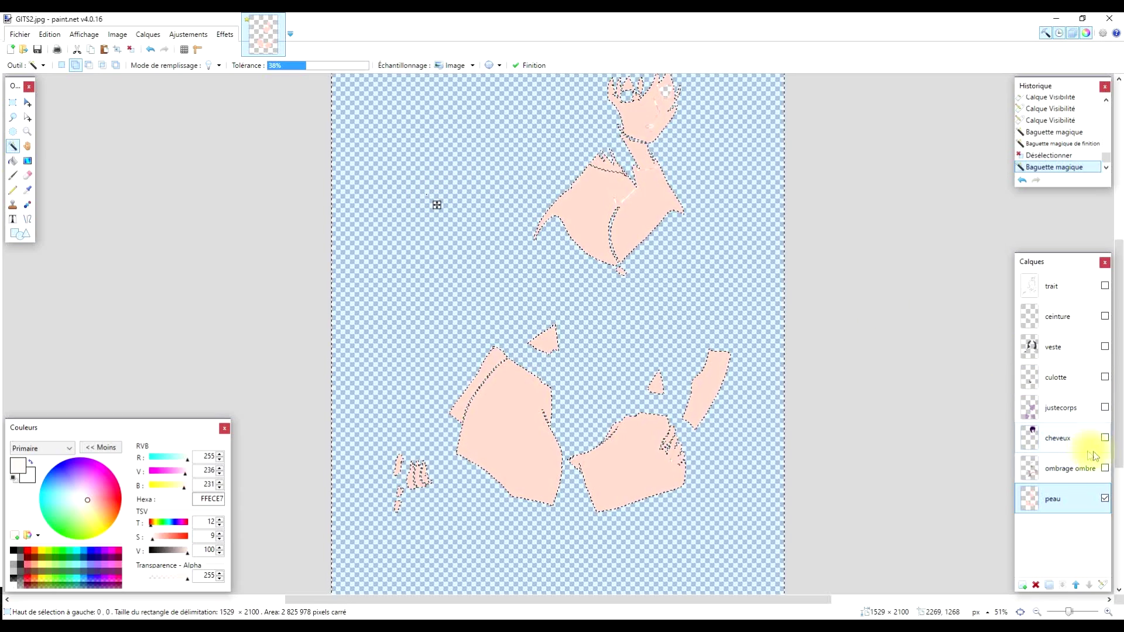
# Delete the stray shading on 'ombrage ombre', show all layers again, and merge it into 'peau'
pyautogui.click(1105, 468)
pyautogui.click(1075, 475)
pyautogui.press('Delete')
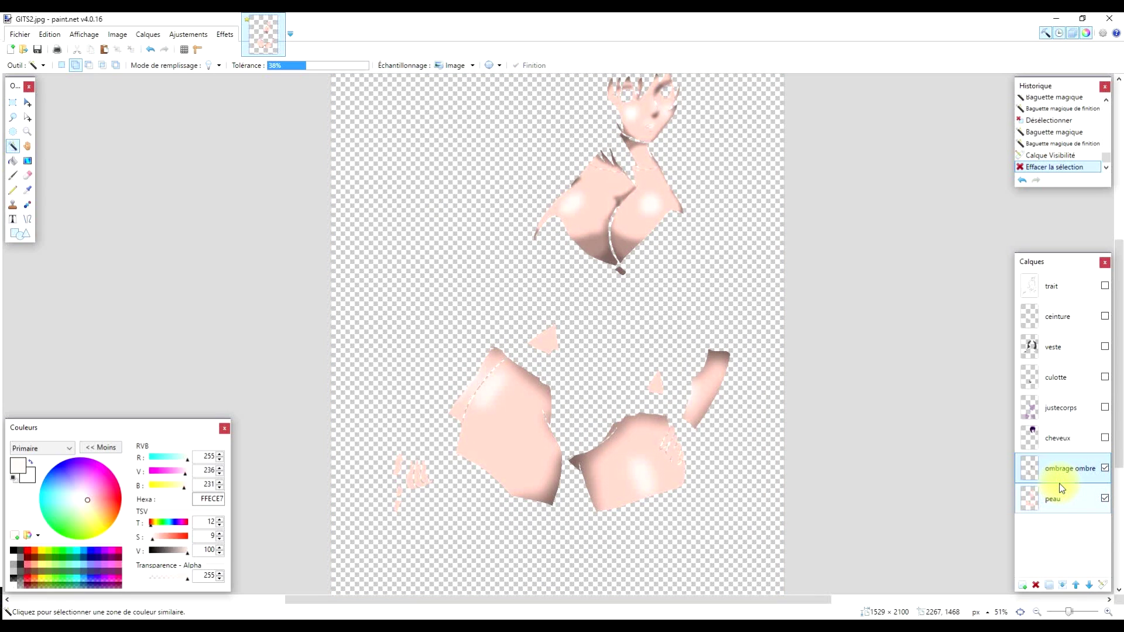
pyautogui.click(1105, 438)
pyautogui.click(1104, 408)
pyautogui.click(1105, 377)
pyautogui.click(1104, 346)
pyautogui.click(1104, 317)
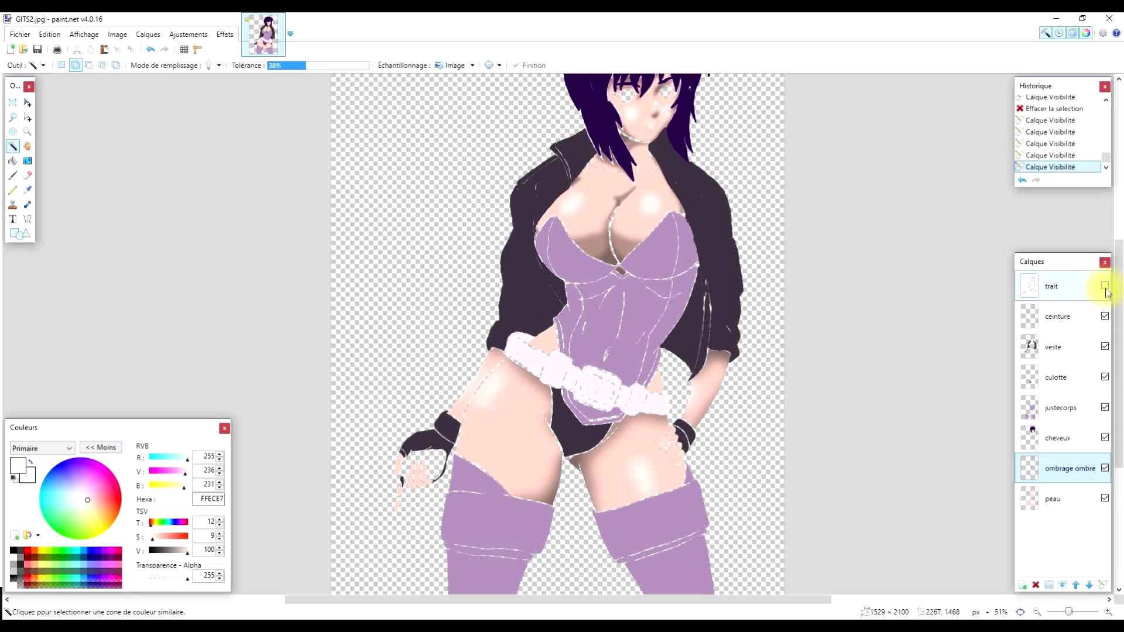
pyautogui.click(1105, 286)
pyautogui.scroll(-1, 739, 190)
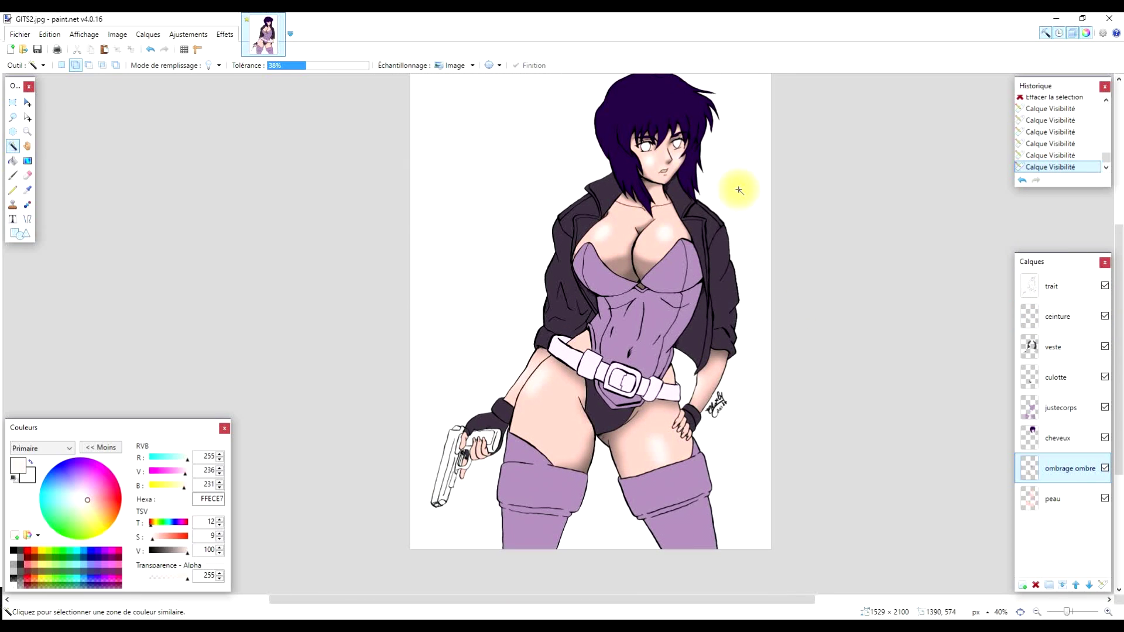
pyautogui.click(1063, 584)
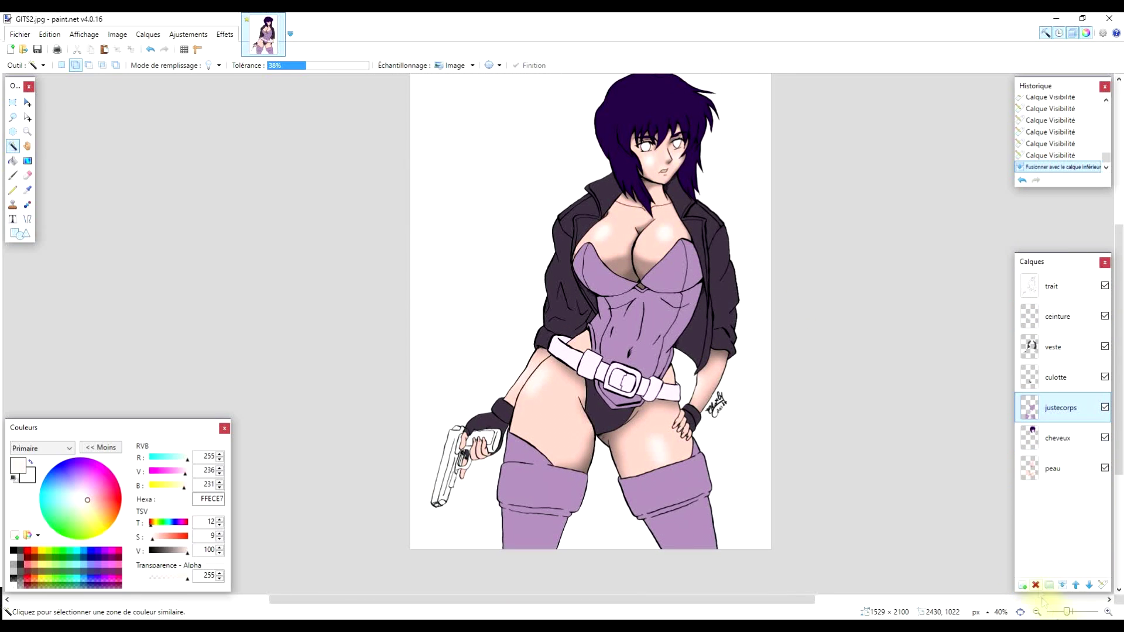
# On a new layer, paint sampled skin tone over the upper chest
pyautogui.click(1052, 468)
pyautogui.click(1023, 585)
pyautogui.scroll(5, 644, 251)
pyautogui.press('k')
pyautogui.click(421, 227)
pyautogui.press('b')
pyautogui.moveTo(557, 244); pyautogui.dragTo(609, 258)
pyautogui.moveTo(710, 238); pyautogui.dragTo(726, 246)
# Gaussian-blur the chest skin tone and merge it down into 'peau'
pyautogui.click(225, 34)
pyautogui.click(417, 174)
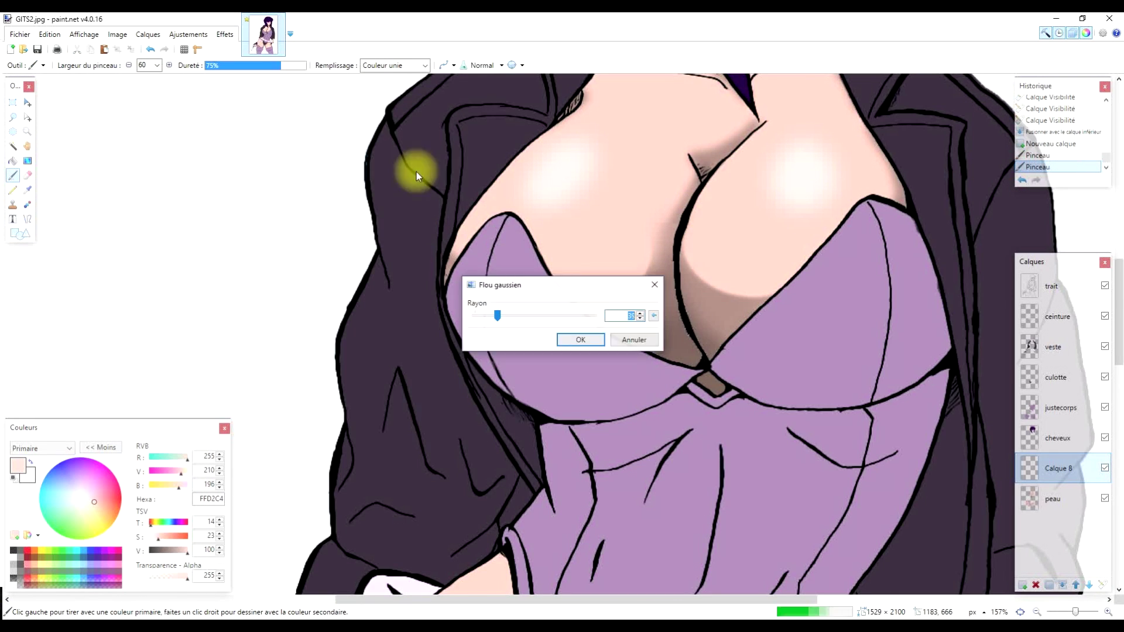
pyautogui.moveTo(510, 285); pyautogui.dragTo(273, 204)
pyautogui.click(344, 259)
pyautogui.click(1063, 584)
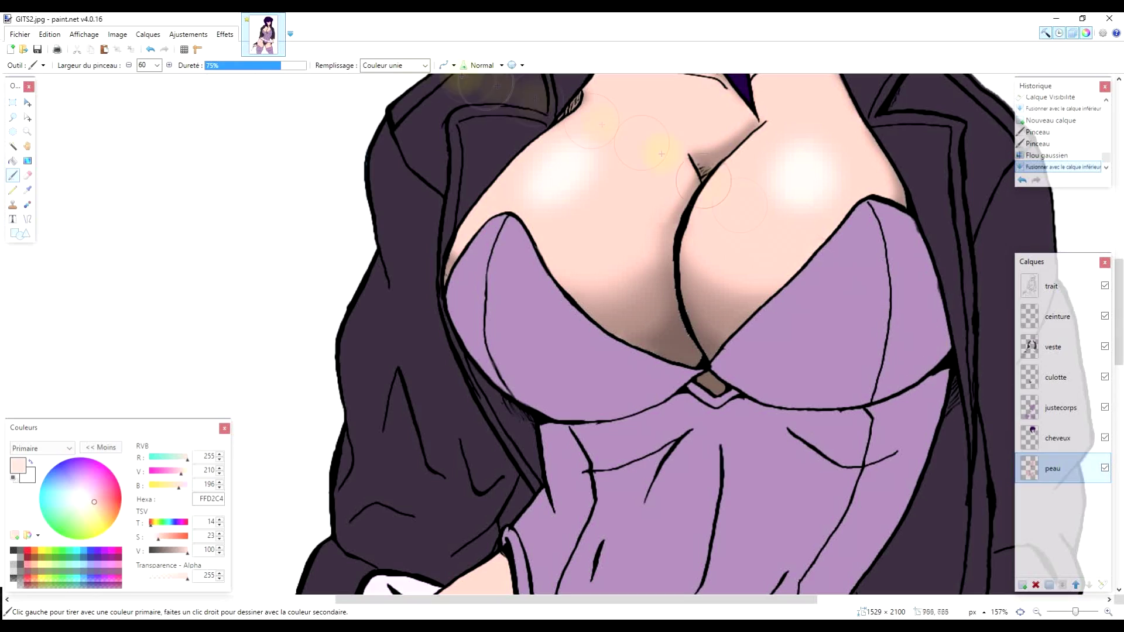
# Pan to the jacket and add a new layer above the bodysuit (justecorps) layer
pyautogui.scroll(-3, 253, 290)
pyautogui.scroll(2, 253, 291)
pyautogui.scroll(1, 253, 290)
pyautogui.press('h')
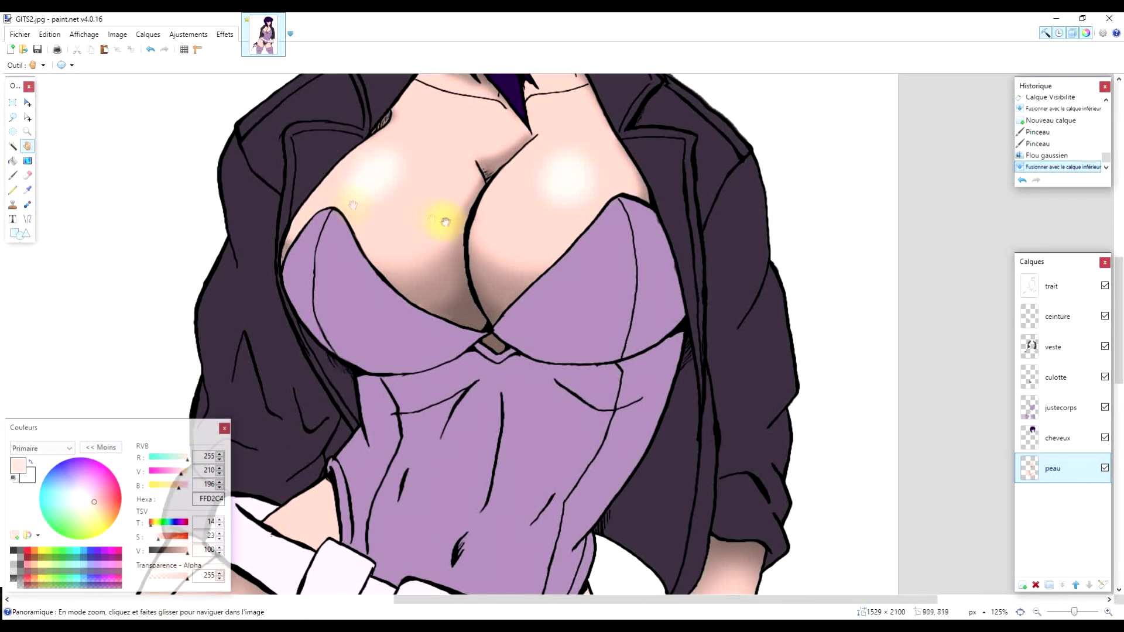
pyautogui.moveTo(445, 221); pyautogui.dragTo(590, 292)
pyautogui.click(1060, 407)
pyautogui.click(1023, 584)
# Sample and darken the jacket purple, then paint the first dark shadow strokes on the jacket
pyautogui.click(27, 189)
pyautogui.click(387, 306)
pyautogui.moveTo(156, 551); pyautogui.dragTo(153, 551)
pyautogui.press('b')
pyautogui.moveTo(603, 121); pyautogui.dragTo(545, 305)
pyautogui.click(507, 276)
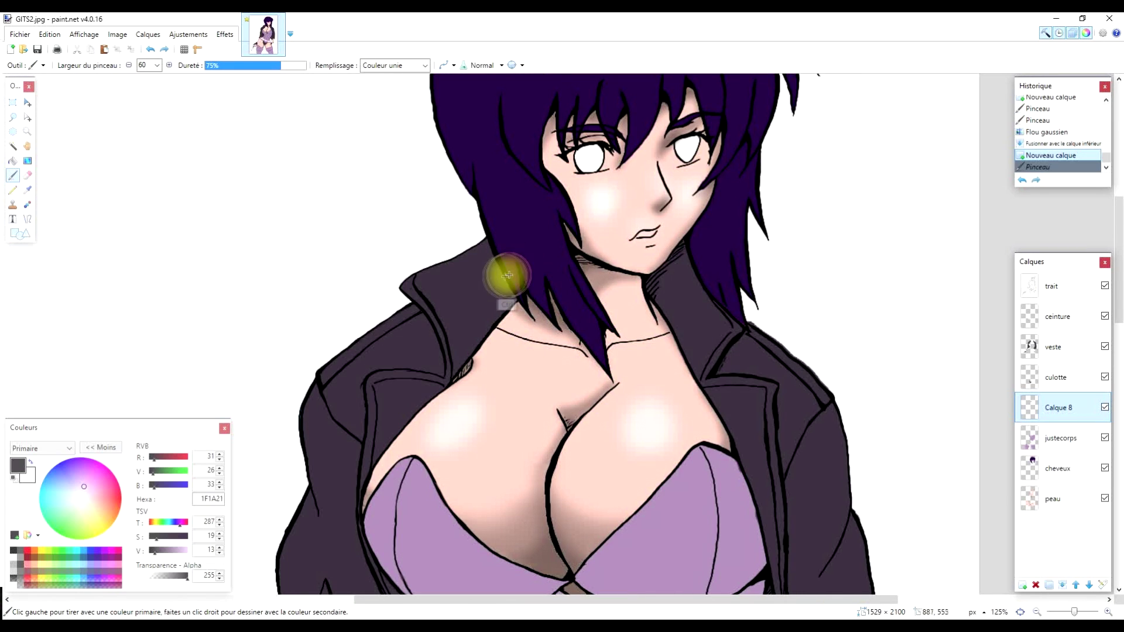
# Move Calque 8 above veste and paint dark purple shadow strokes on the jacket
pyautogui.moveTo(1069, 407); pyautogui.dragTo(1068, 347)
pyautogui.moveTo(507, 246); pyautogui.dragTo(463, 381)
pyautogui.moveTo(670, 222); pyautogui.dragTo(682, 398)
pyautogui.click(157, 65)
pyautogui.click(158, 224)
pyautogui.moveTo(431, 367); pyautogui.dragTo(449, 388)
pyautogui.moveTo(702, 363); pyautogui.dragTo(726, 462)
# Darken the jacket's left edge and right side with more dark purple strokes
pyautogui.scroll(-5, 350, 277)
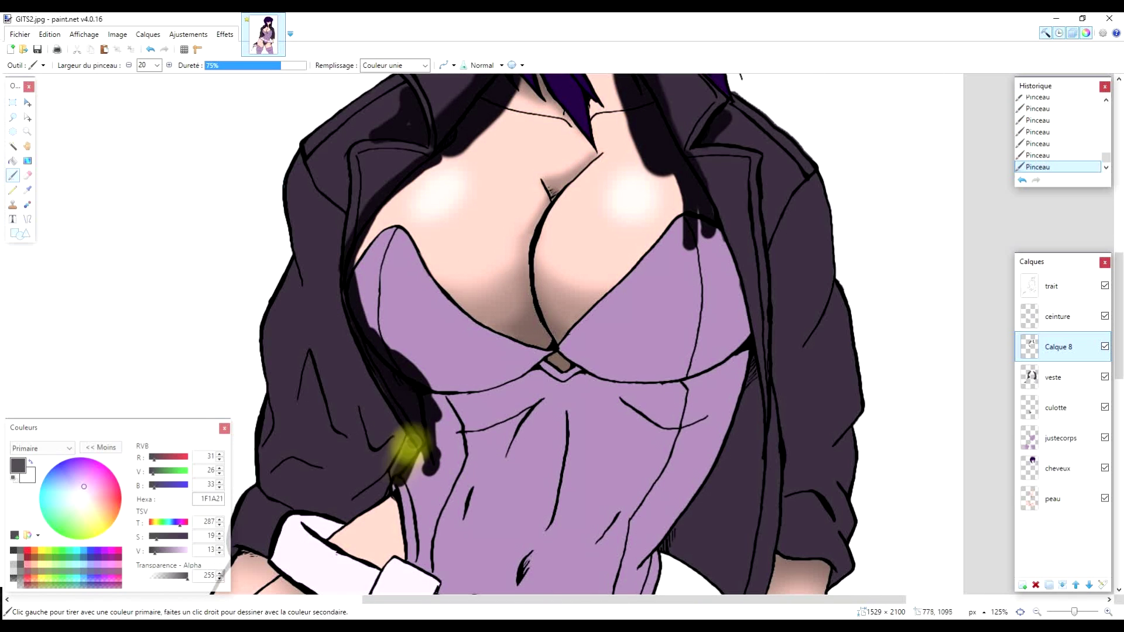
pyautogui.moveTo(343, 244); pyautogui.dragTo(401, 470)
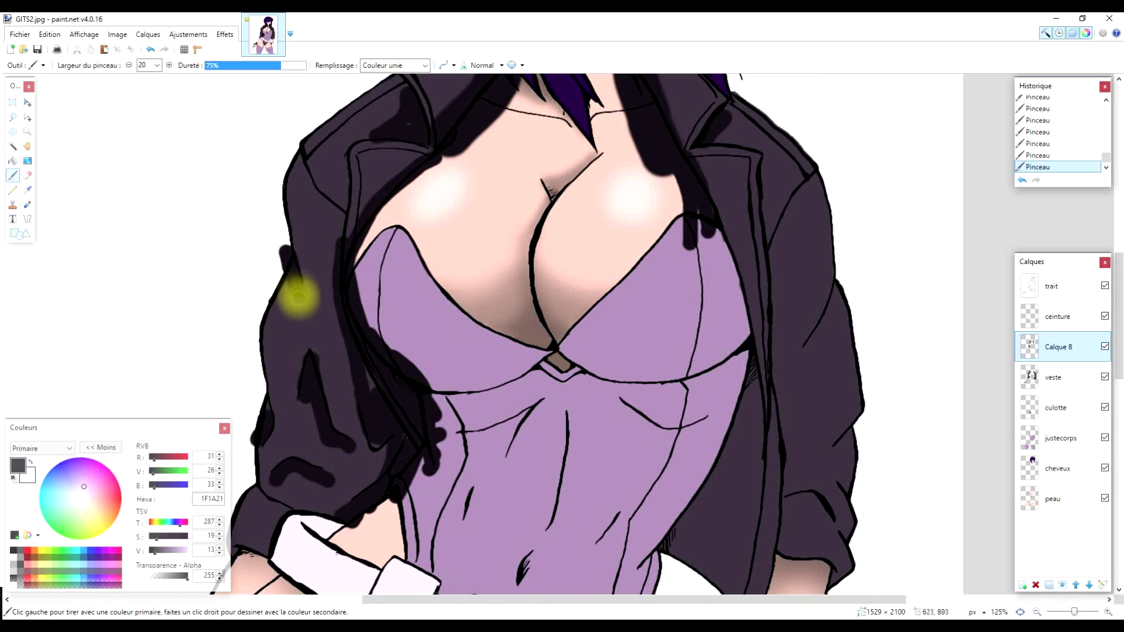
pyautogui.scroll(-2, 330, 453)
pyautogui.moveTo(803, 281); pyautogui.dragTo(820, 430)
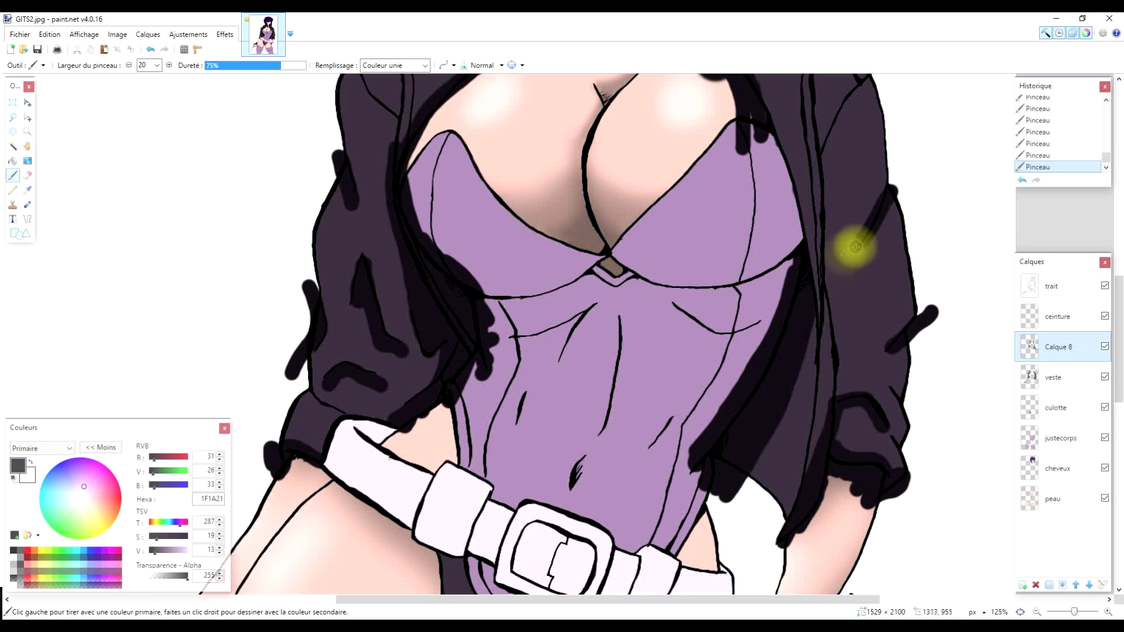
pyautogui.scroll(3, 869, 225)
# Paint light purple along the jacket's upper and left edges, then Gaussian Blur the strokes
pyautogui.click(167, 550)
pyautogui.moveTo(489, 88); pyautogui.dragTo(410, 132)
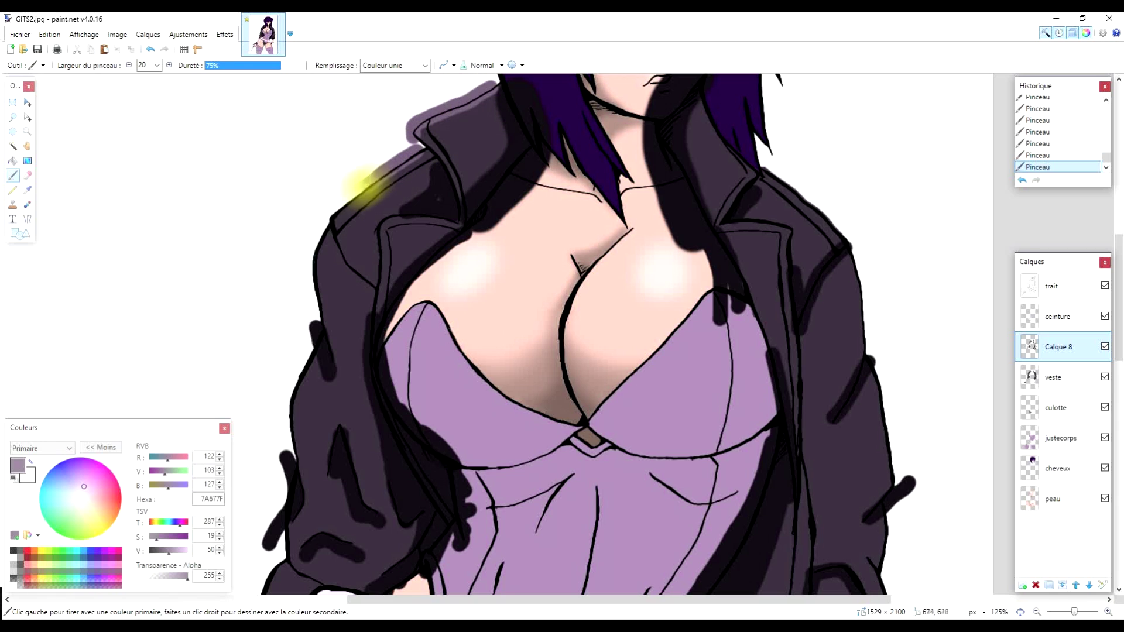
pyautogui.moveTo(382, 227); pyautogui.dragTo(337, 444)
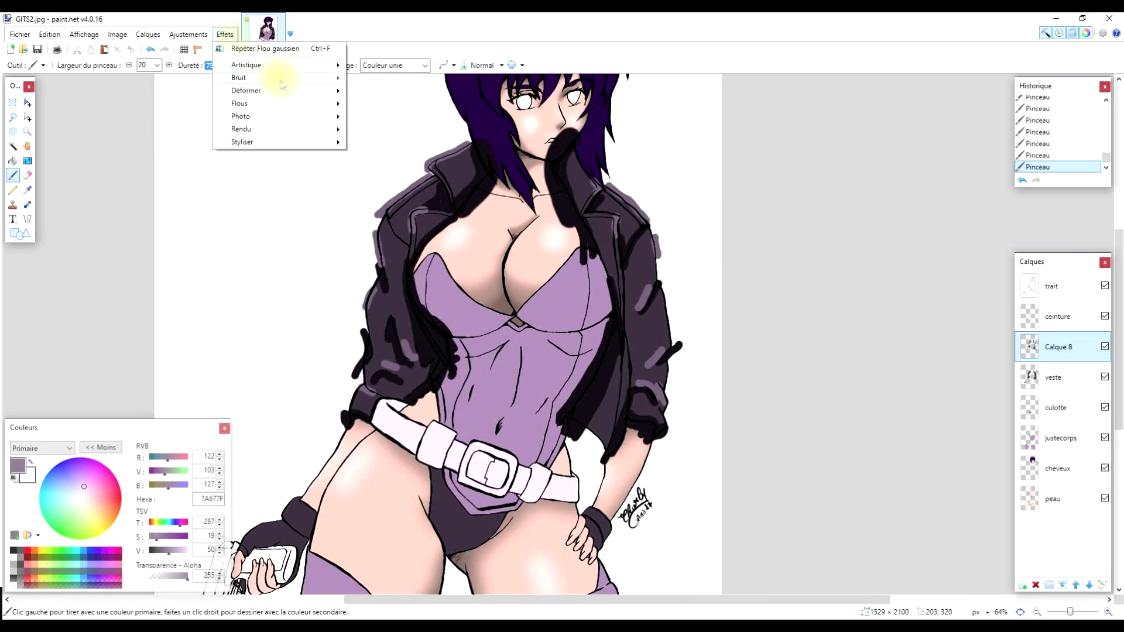
pyautogui.click(386, 116)
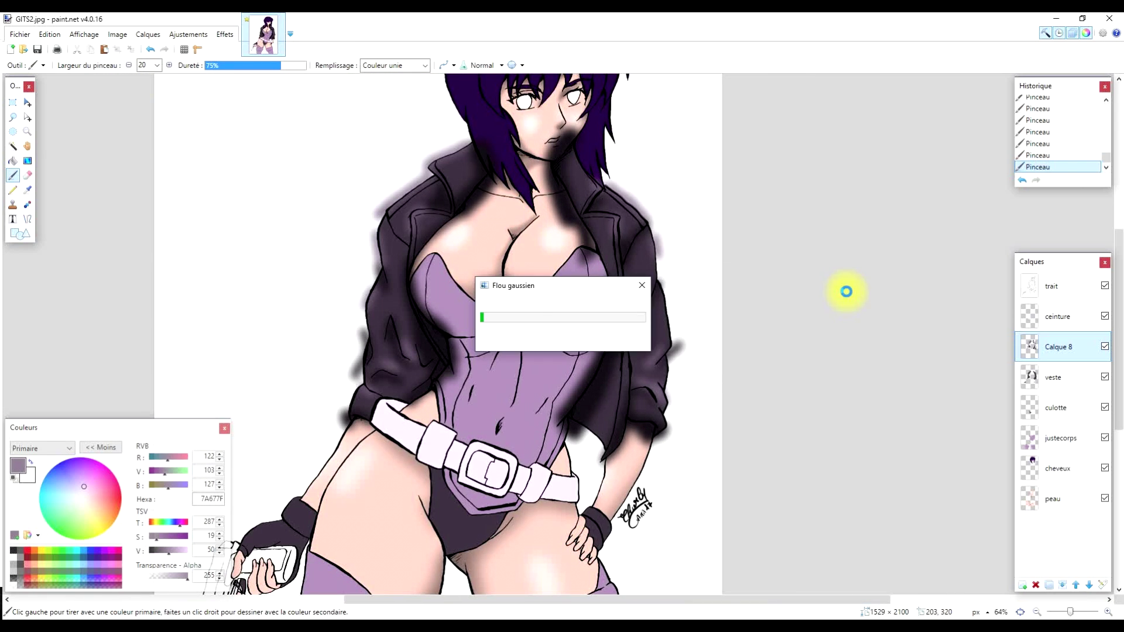
pyautogui.press('Return')
pyautogui.click(1053, 377)
# Delete the blurred overspill outside the jacket and merge the shading into veste
pyautogui.click(12, 146)
pyautogui.click(332, 202)
pyautogui.hotkey('ctrl', 'd')
pyautogui.click(269, 201)
pyautogui.click(1064, 346)
pyautogui.press('Delete')
pyautogui.click(1063, 585)
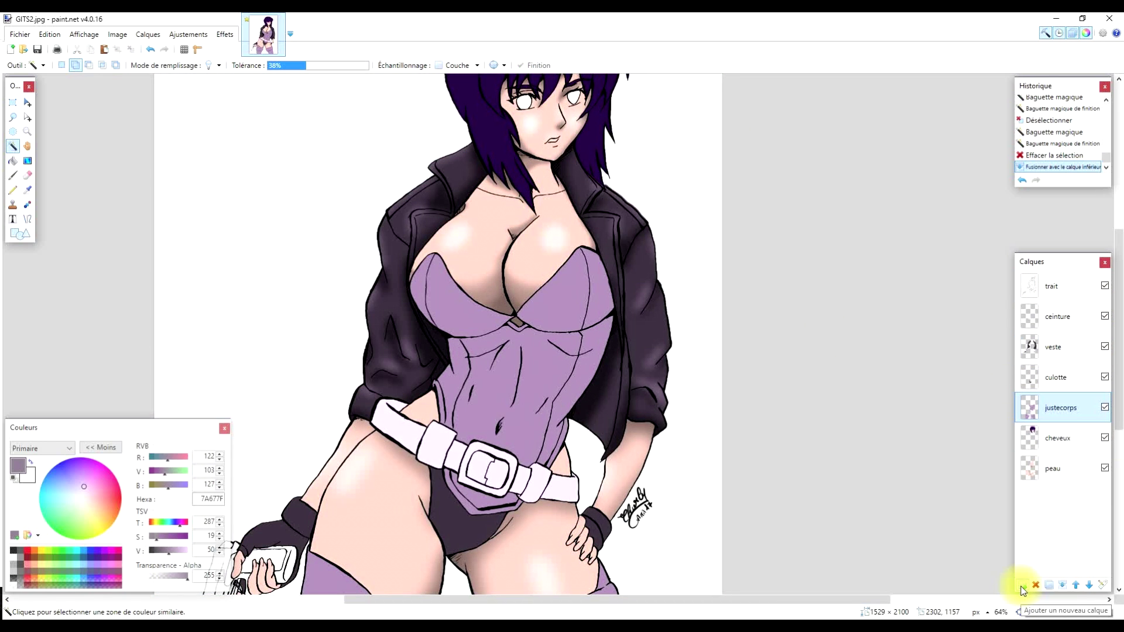